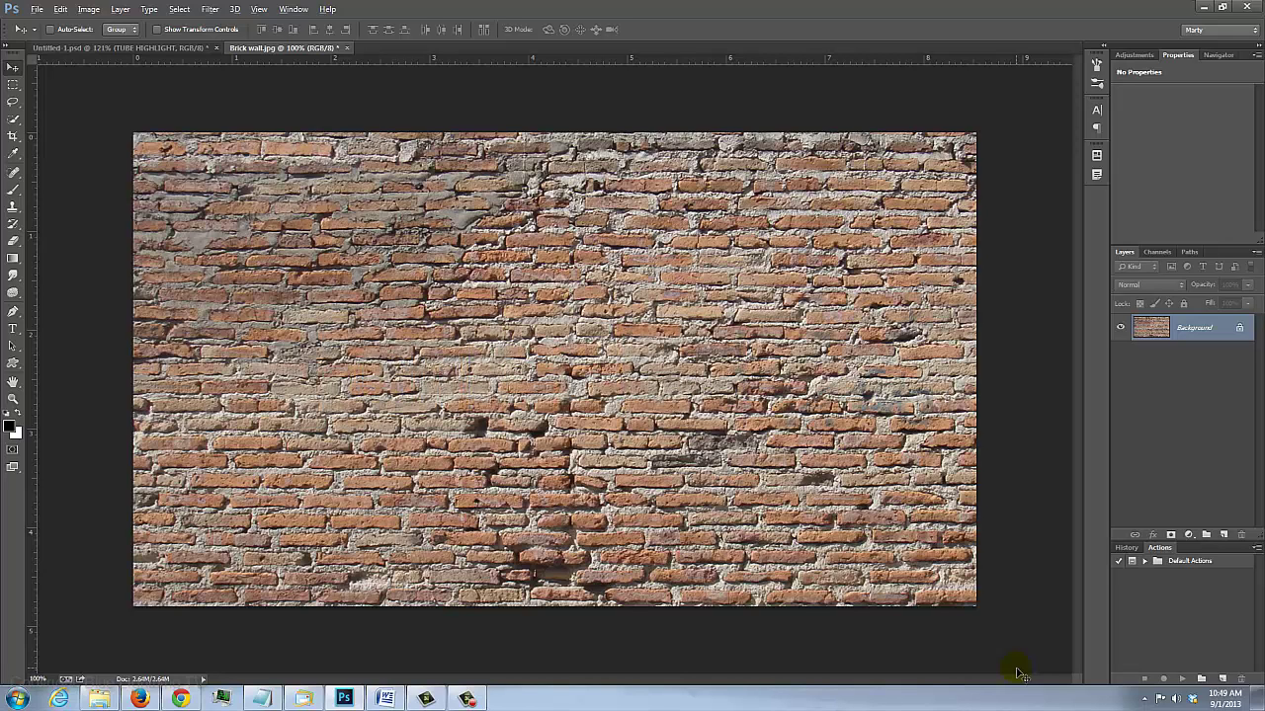
Step: Fit the whole 1280×720 brick wall photo in the window with Ctrl+0
key("ctrl+0")
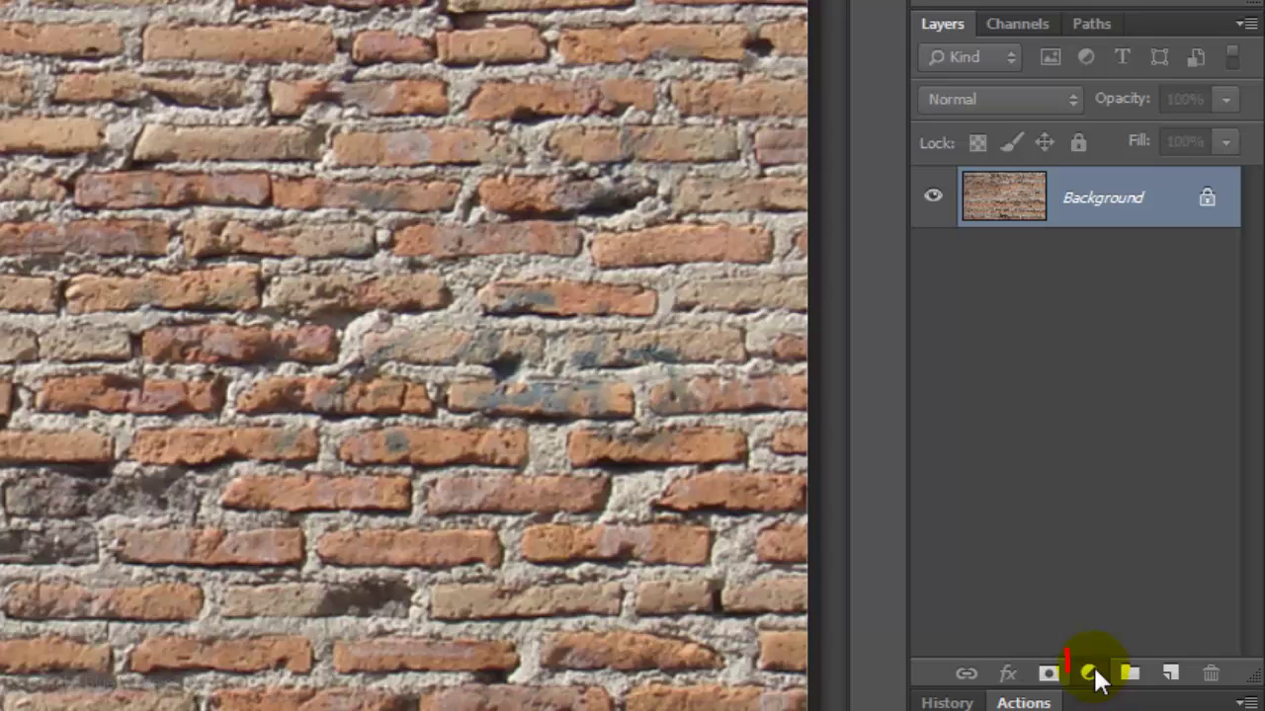
Step: Add a Levels adjustment layer and set its output white level to 60
left_click(1095, 674)
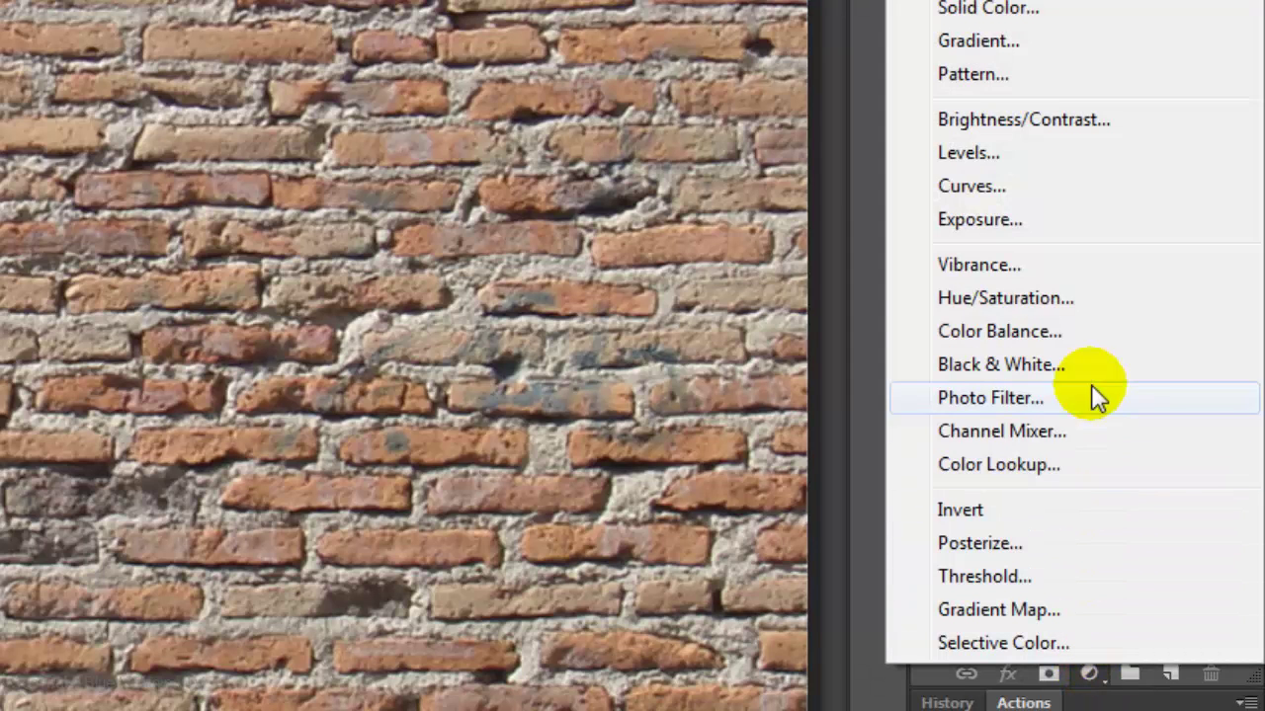
left_click(1067, 150)
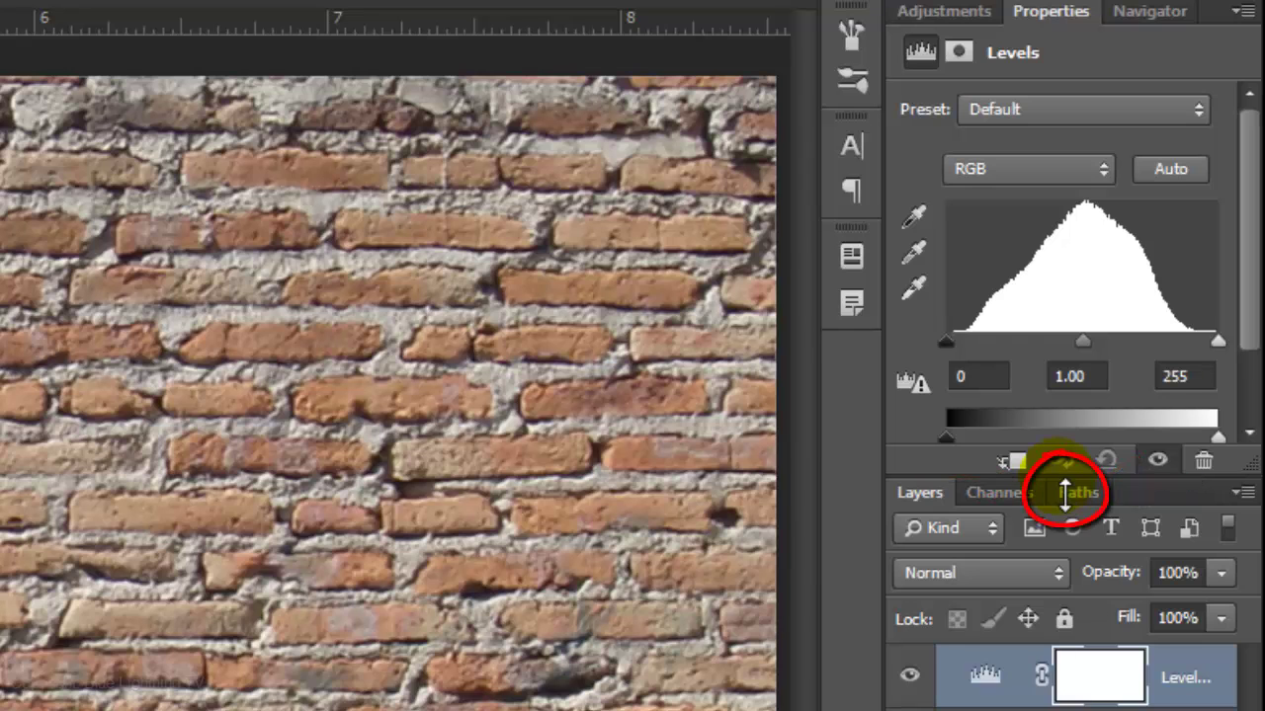
left_click_drag(1065, 492, 1060, 571)
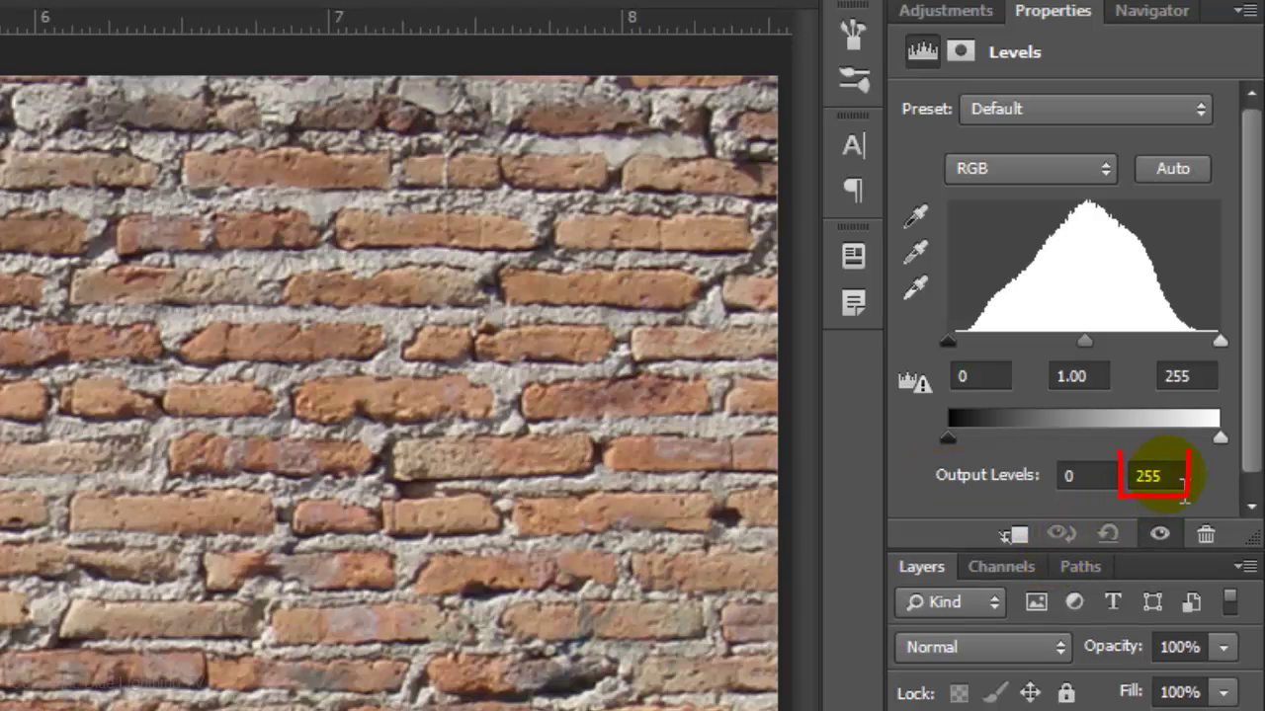
double_click(1151, 477)
type("60")
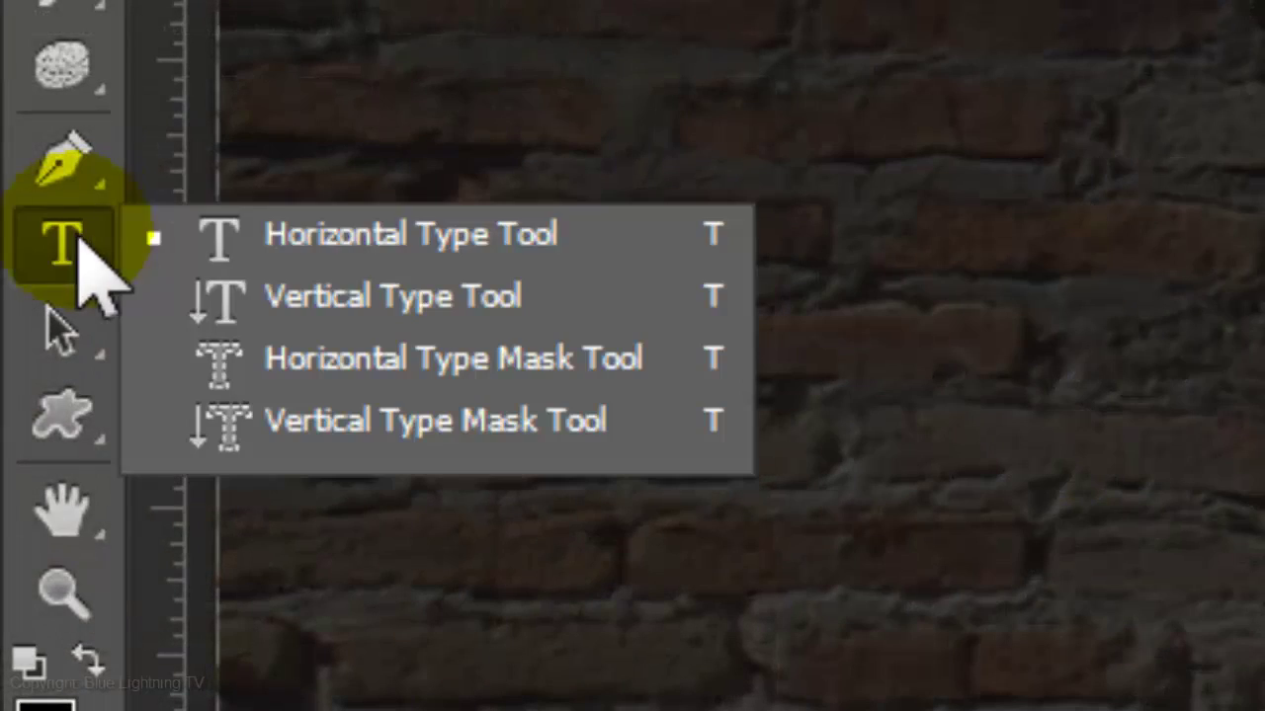
Step: Set the Horizontal Type Tool to white Freestyle Script at 191 pt
left_click(385, 237)
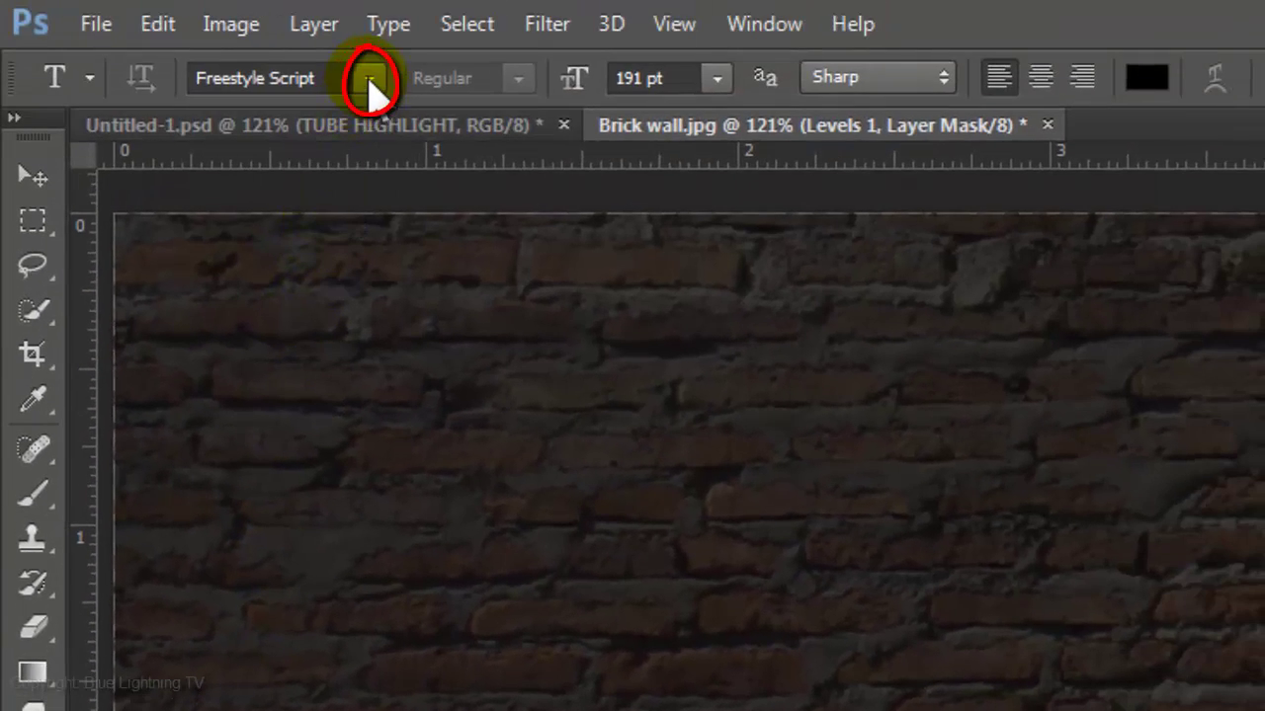
left_click(366, 79)
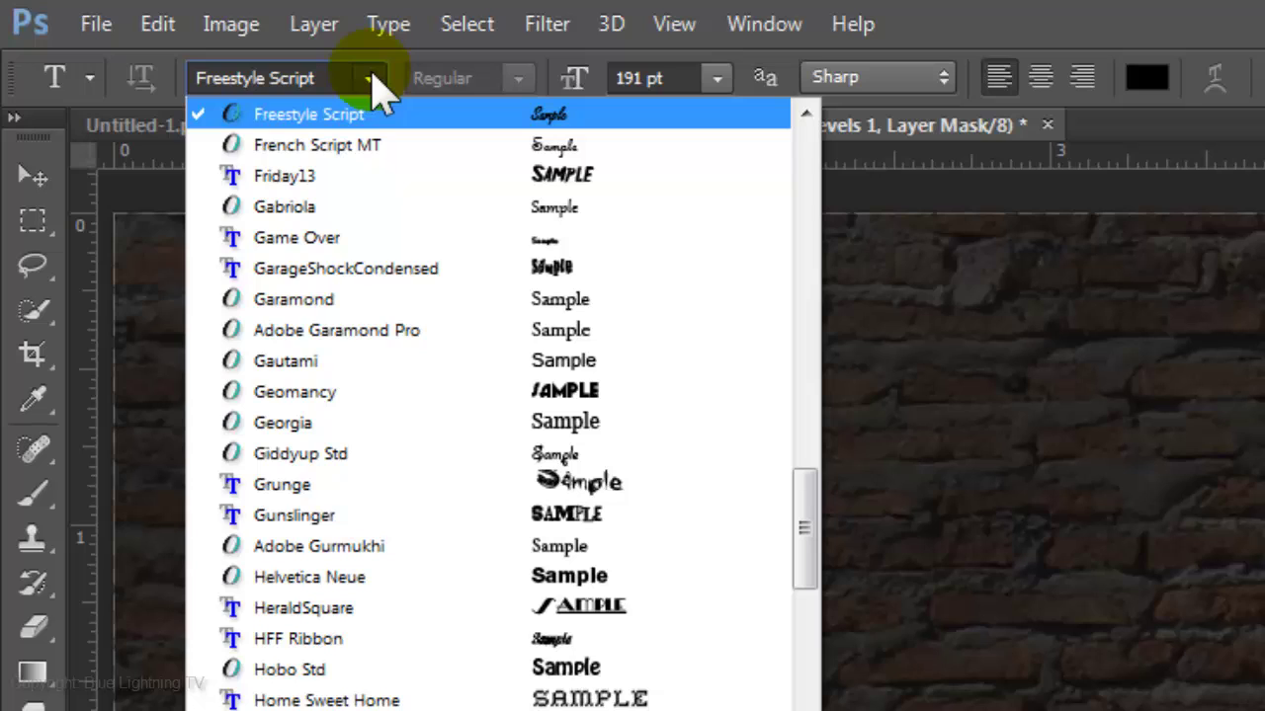
left_click(371, 81)
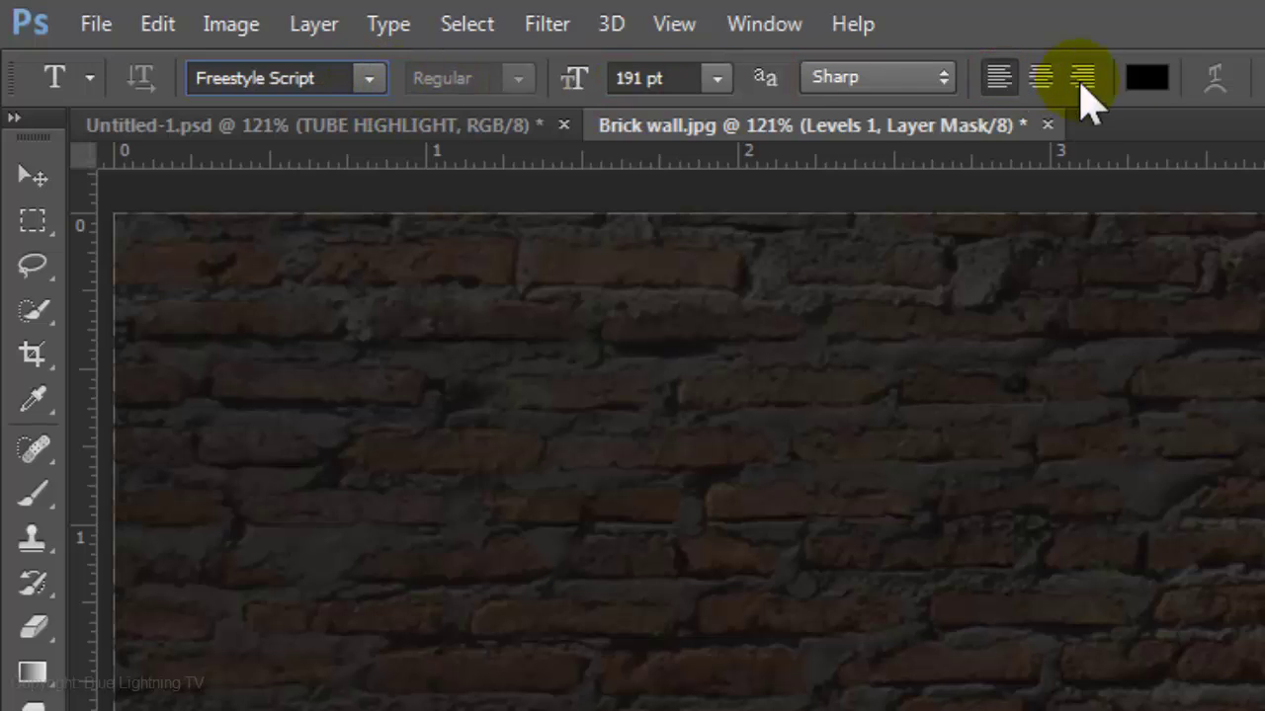
left_click(1144, 81)
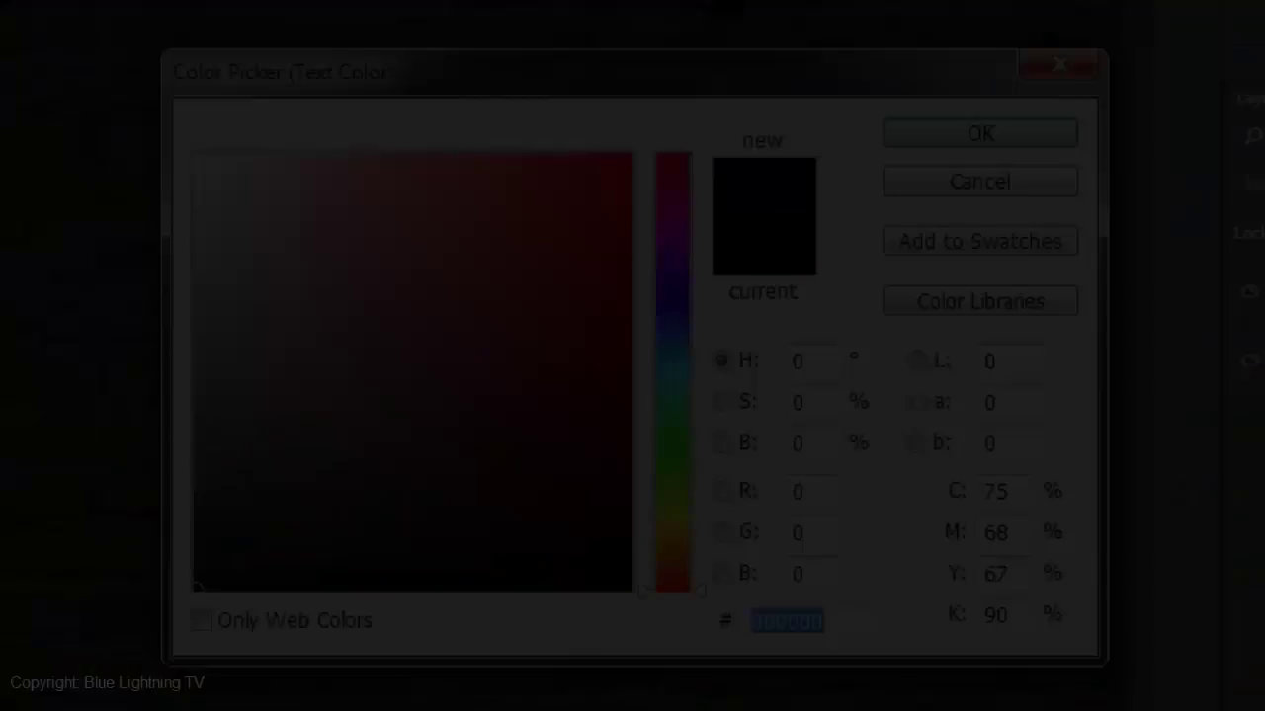
left_click(188, 153)
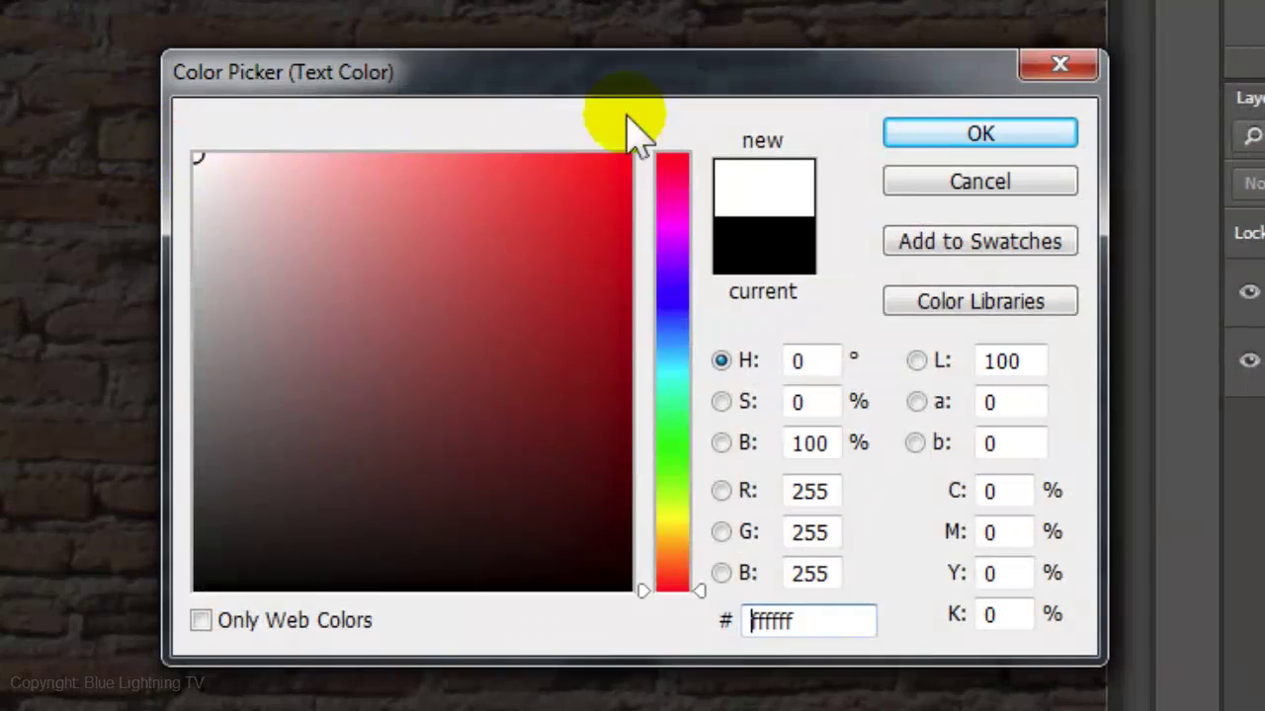
left_click(979, 133)
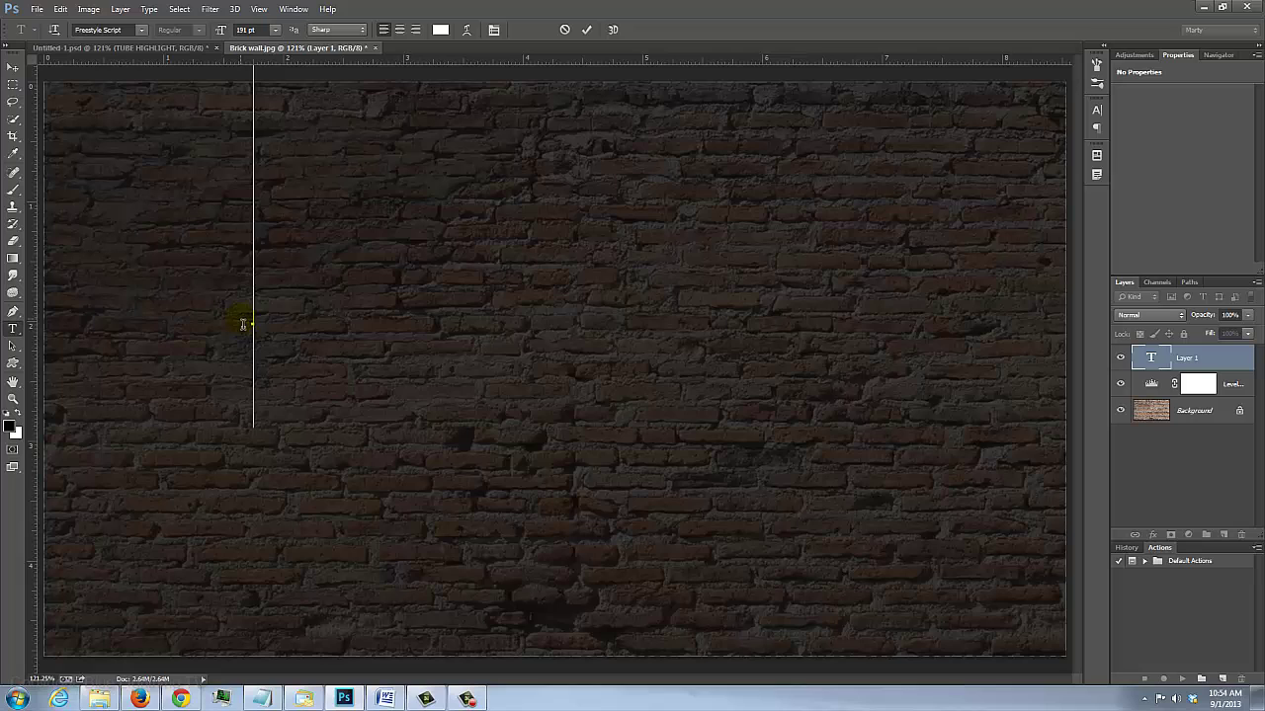
type("Laughter")
Step: Put Lounge on a second line below Laughter and shift it right
key("Return")
type("Lo")
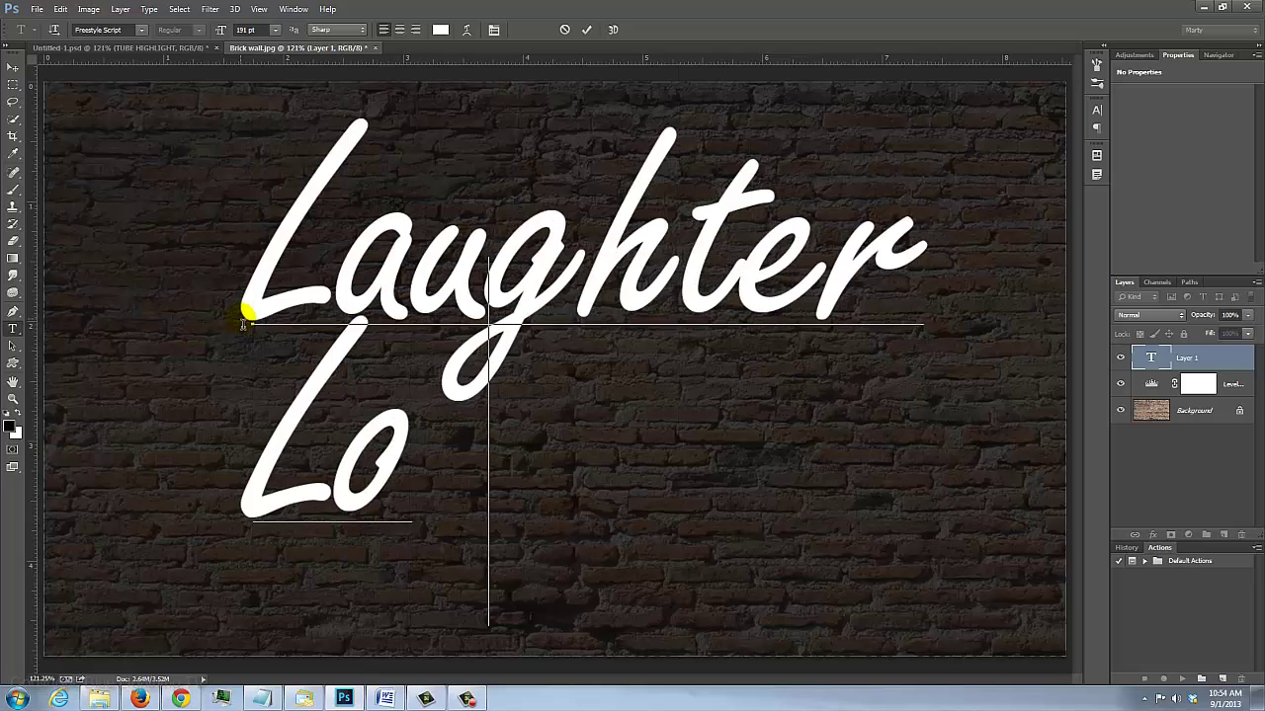
type("unge")
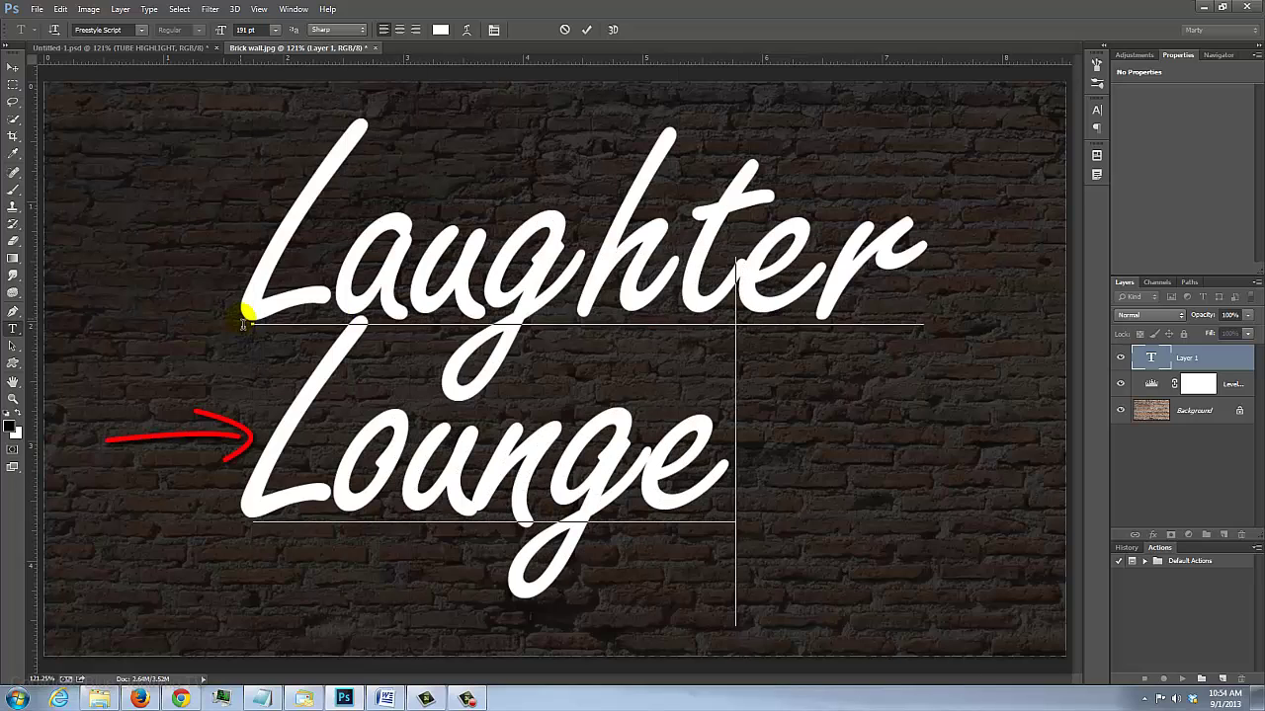
left_click(259, 452)
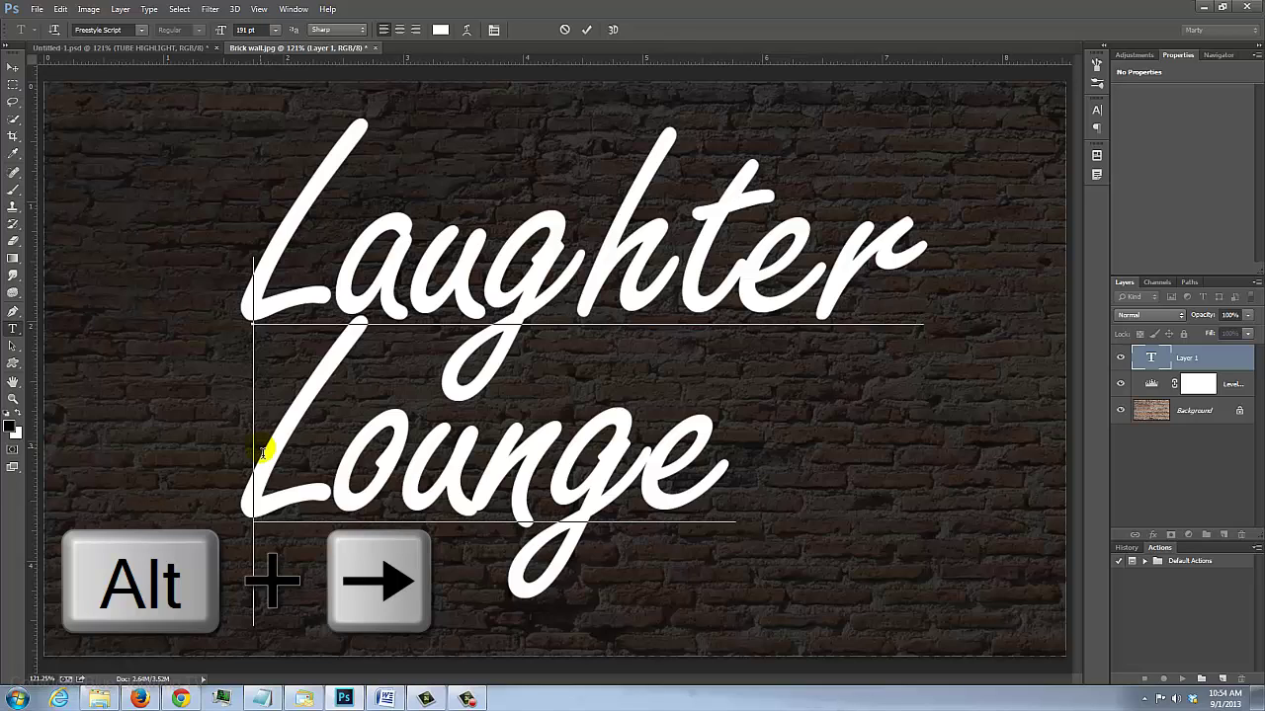
key("alt+Right")
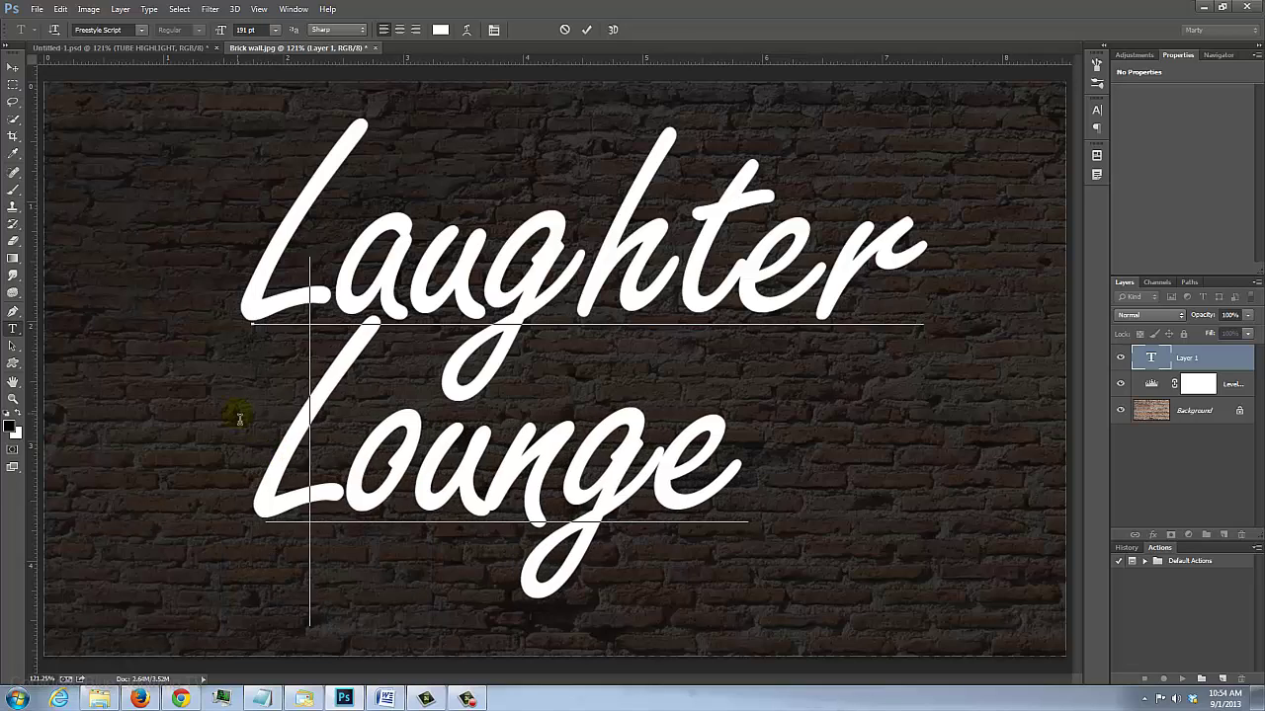
key("alt+Right")
key("alt+Right")
key("alt+Right")
key("alt+Right")
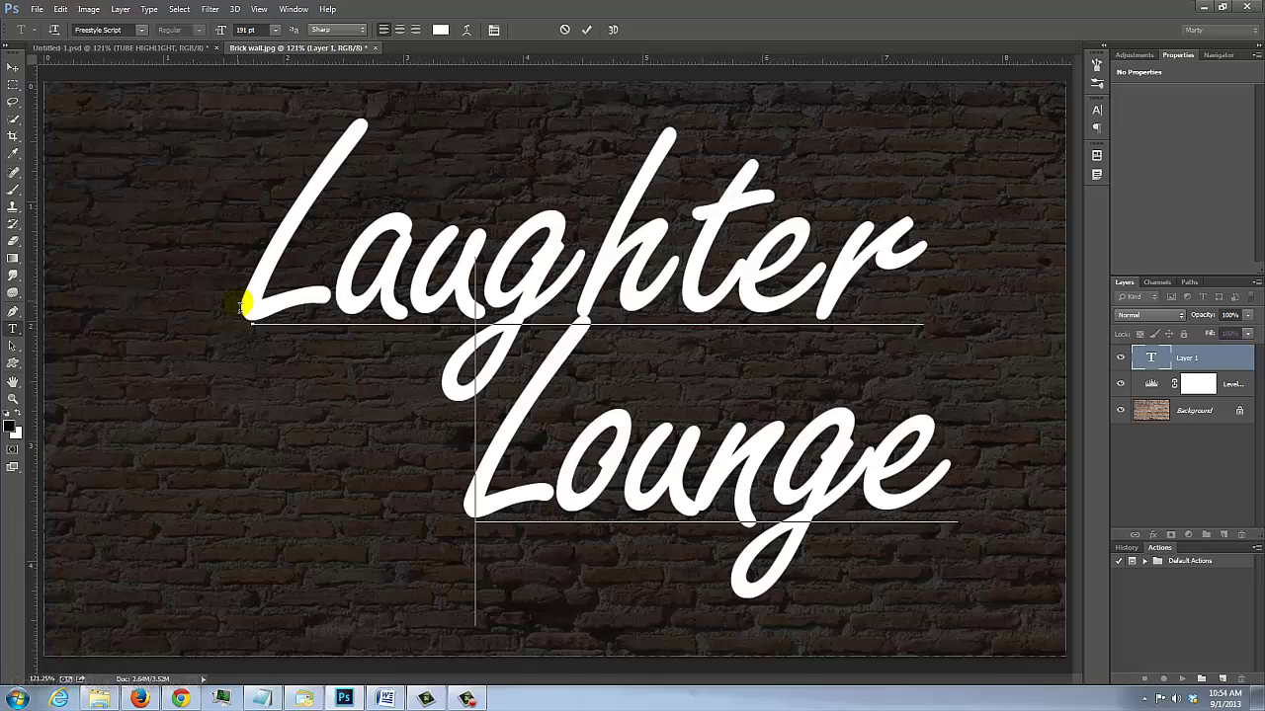
Step: Kern tighter between g–e, e–r, t–e, h–t and before the h
left_click(866, 465)
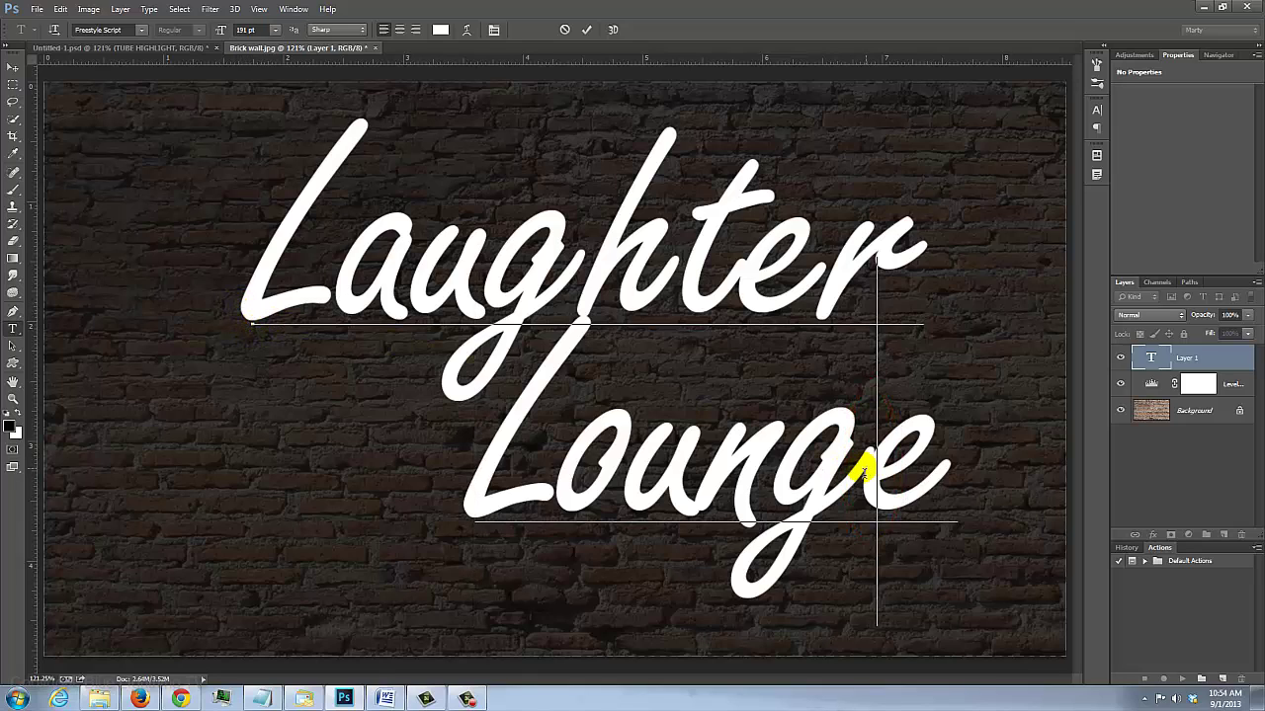
key("alt+Left")
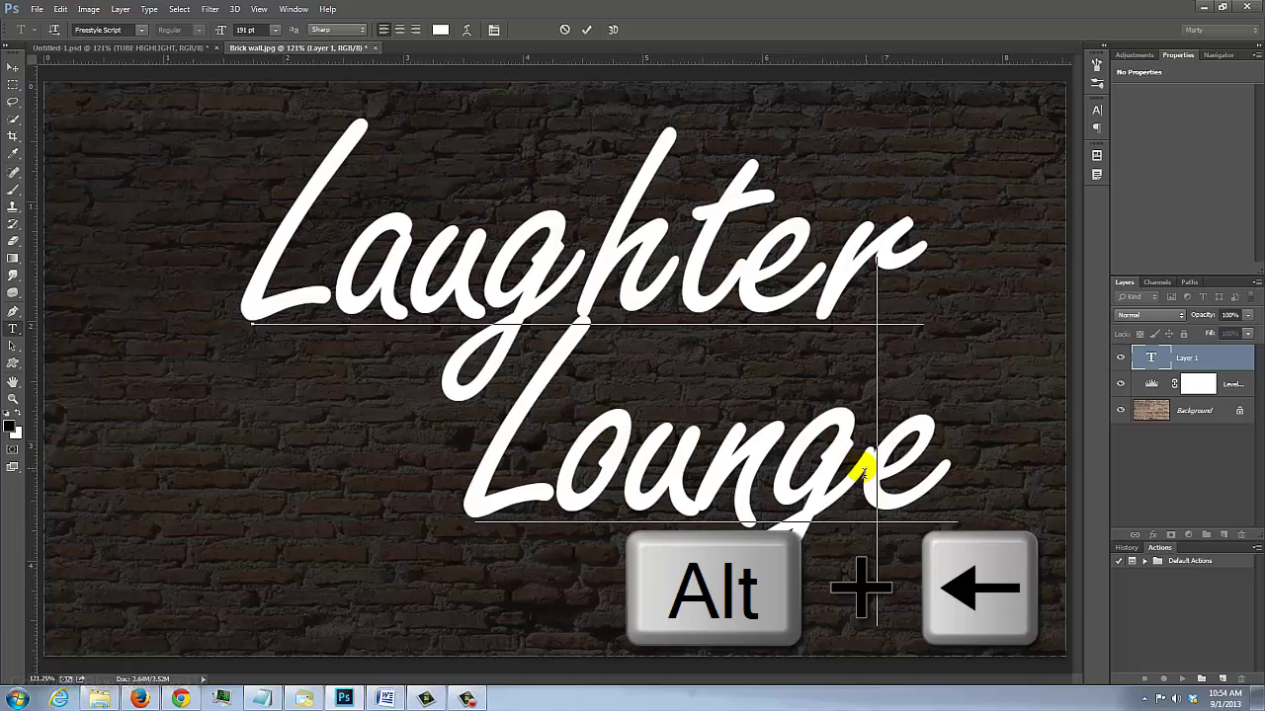
key("alt+Right")
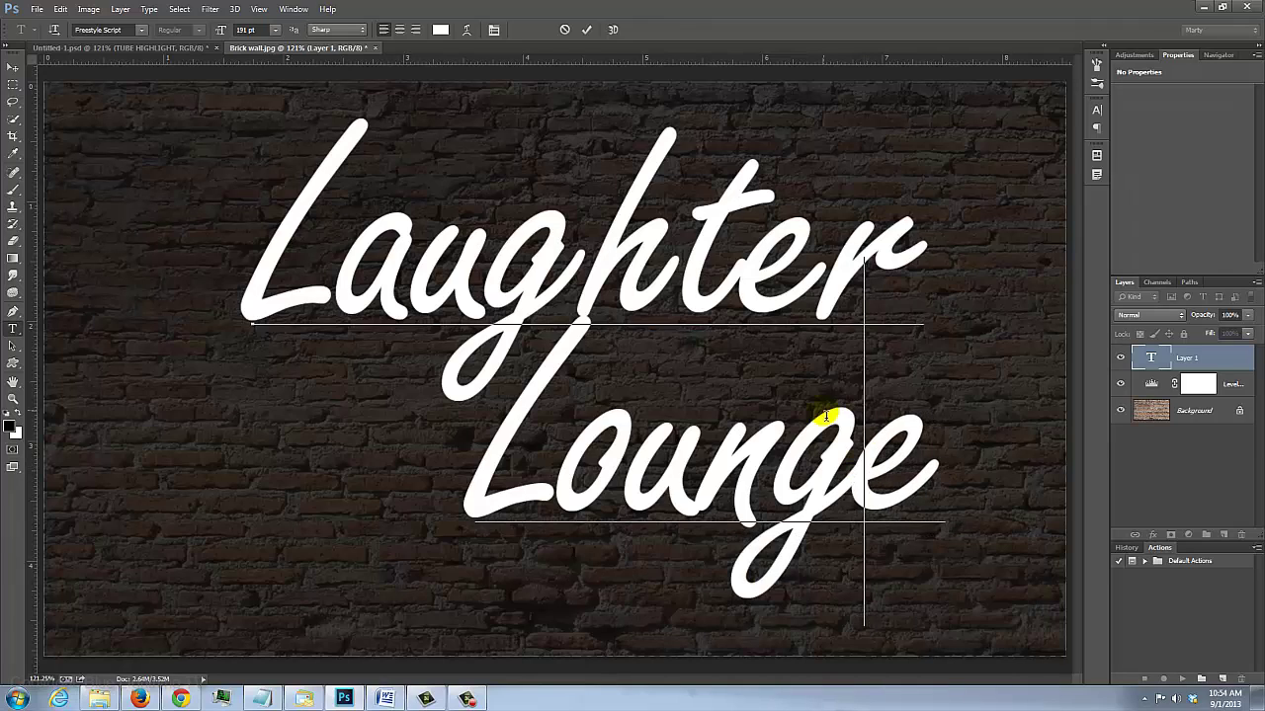
left_click(776, 205)
key("alt+Left")
left_click(740, 262)
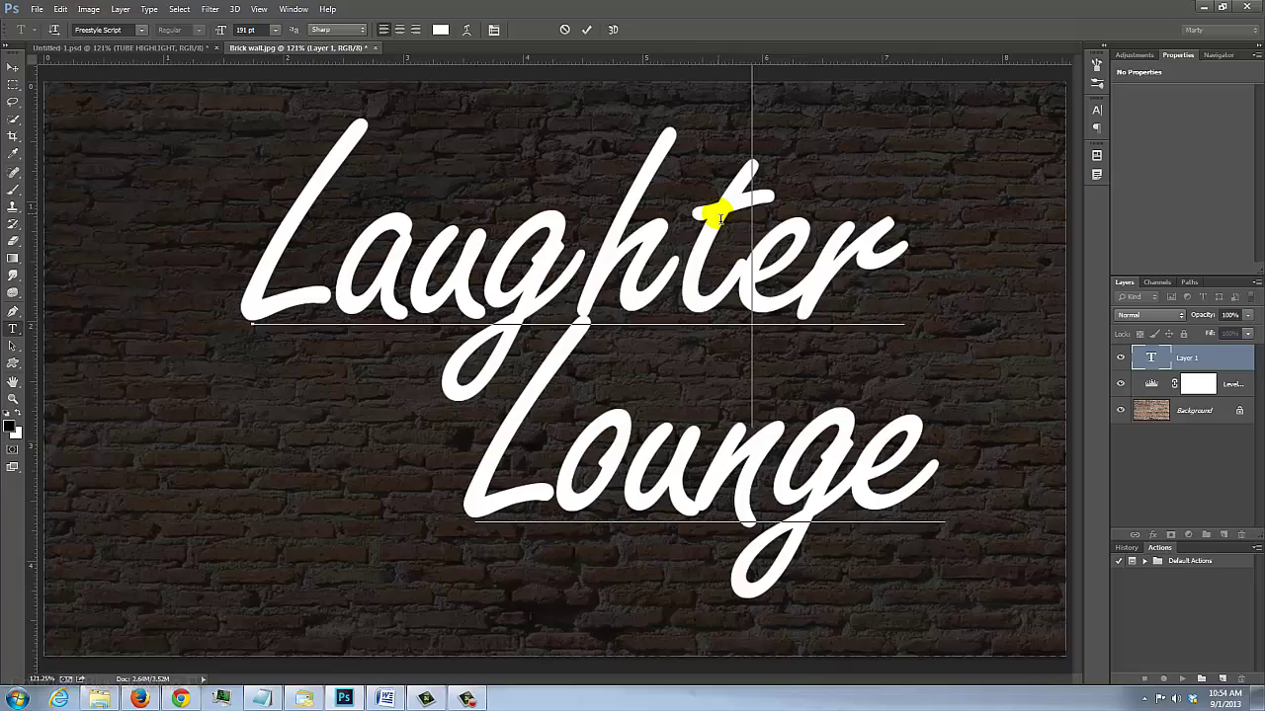
key("alt+Left")
left_click(684, 156)
key("alt+Left")
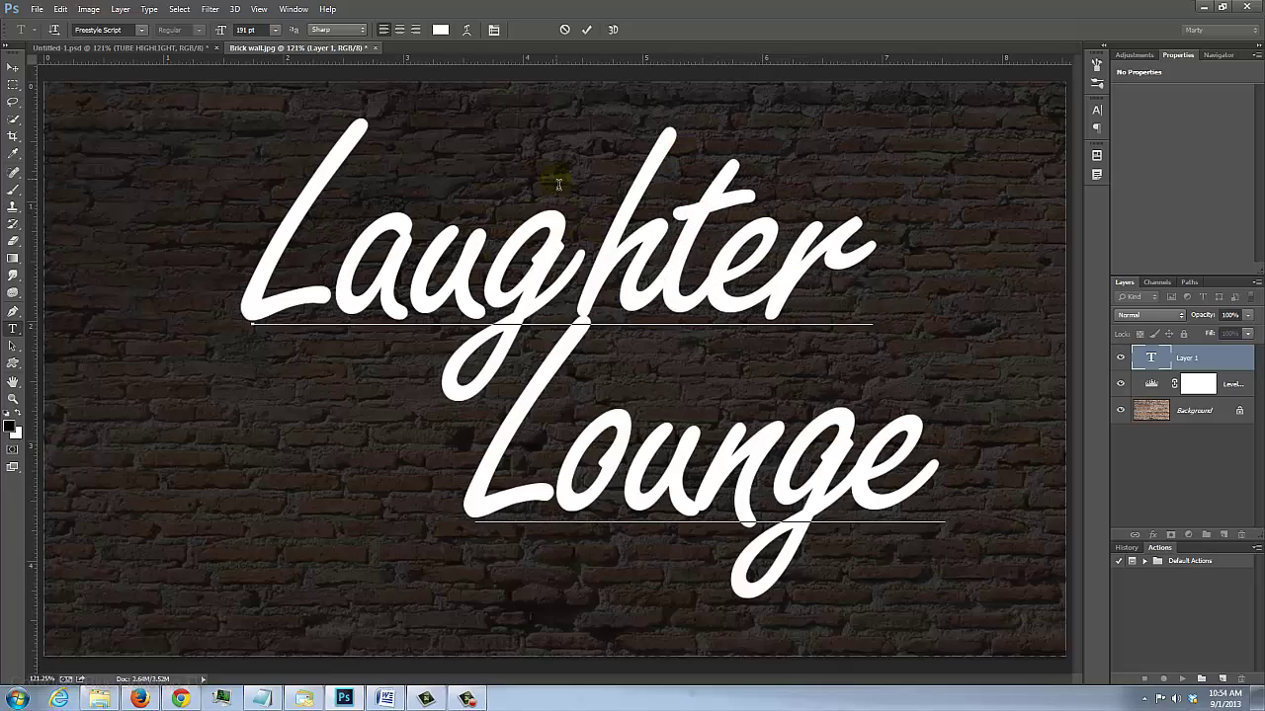
left_click(559, 183)
key("alt+Left")
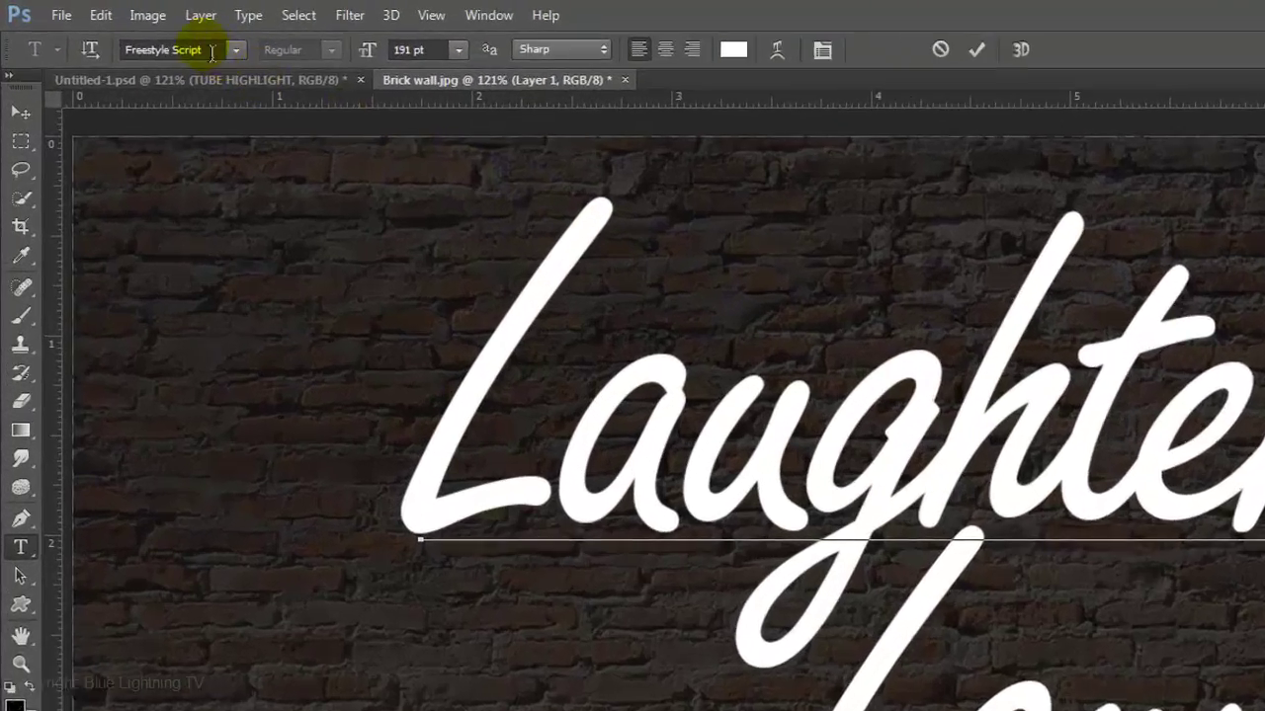
Step: Rasterize the text layer, rotate it to an upward slant, and nudge it left
left_click(201, 15)
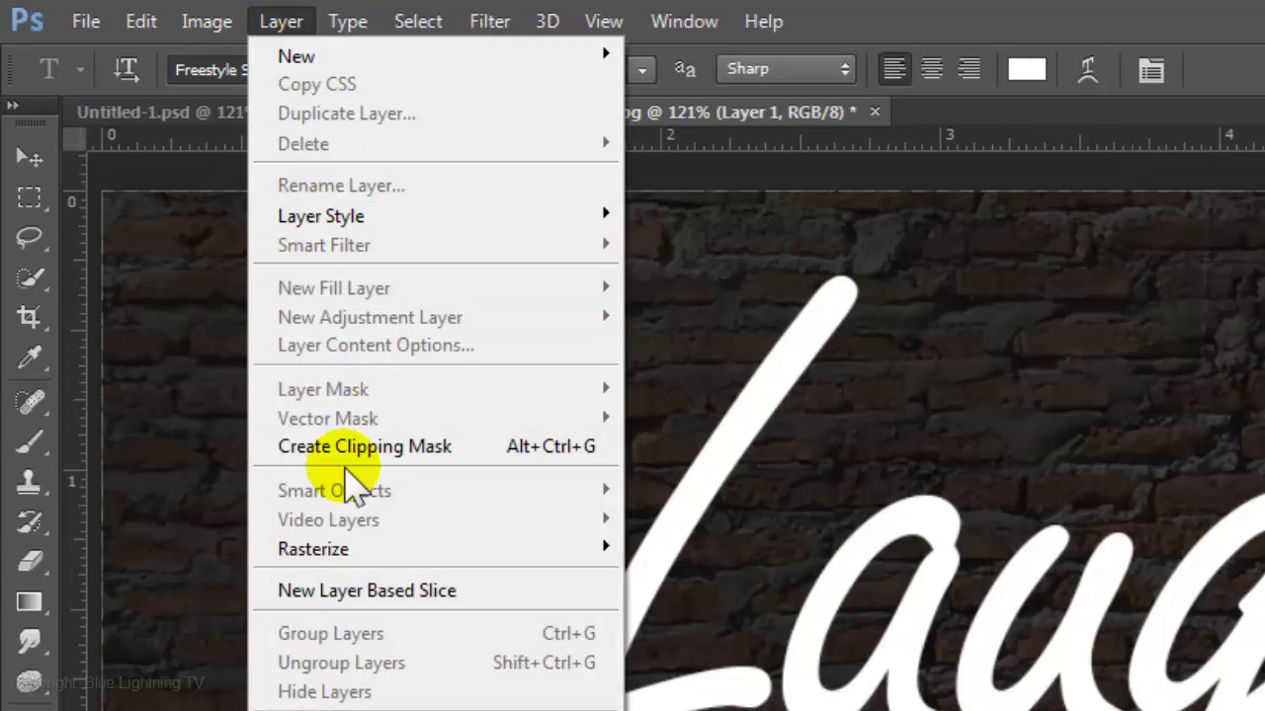
mouse_move(435, 549)
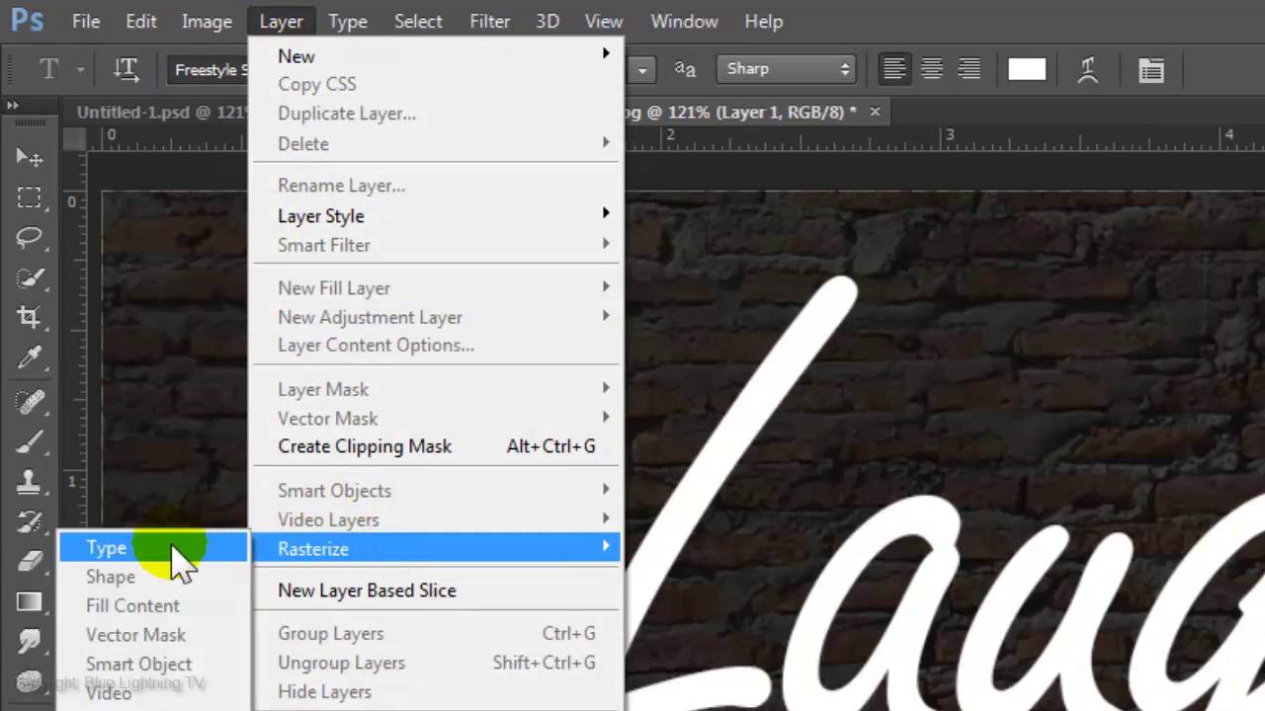
left_click(178, 558)
left_click(29, 158)
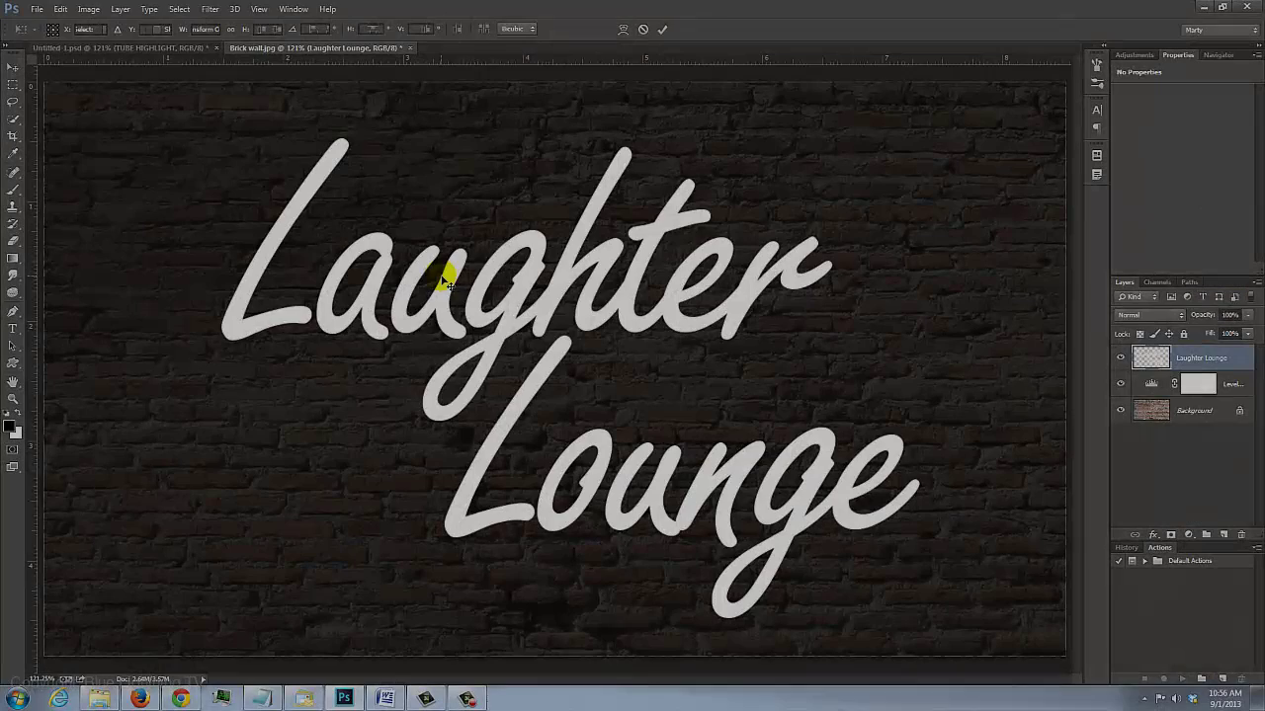
key("ctrl+t")
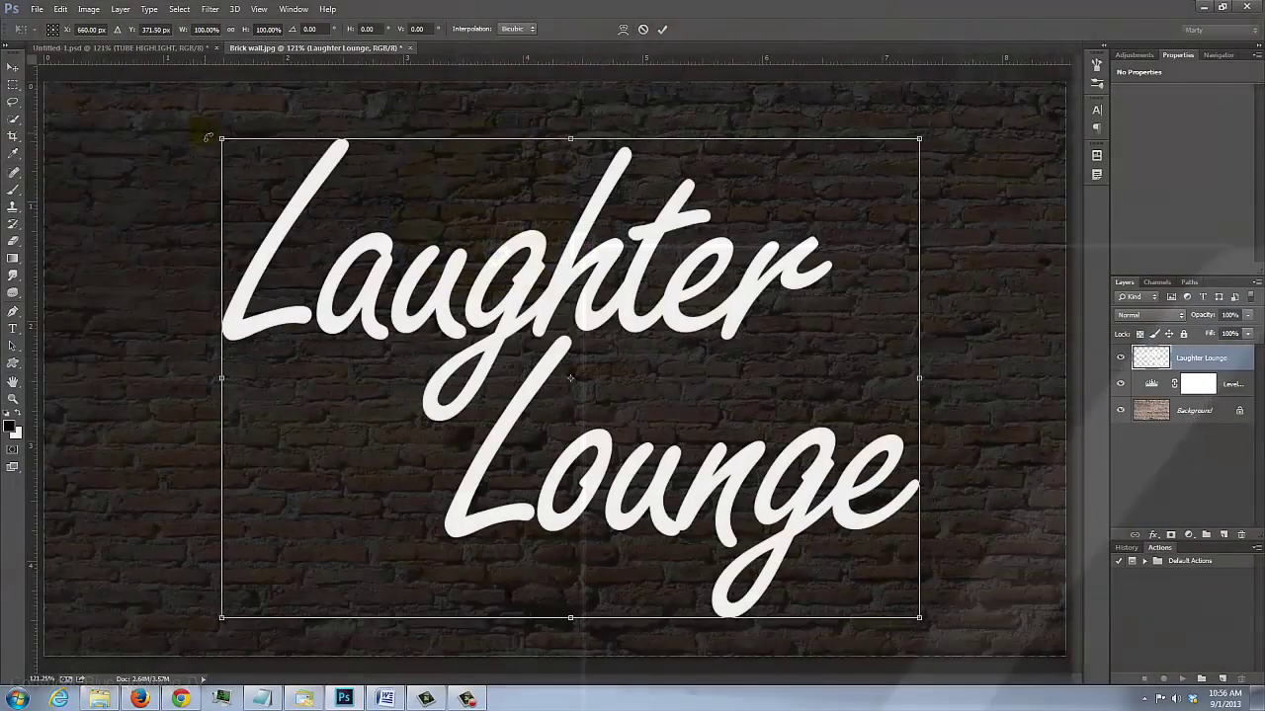
mouse_move(211, 127)
left_mouse_down()
mouse_move(184, 156)
mouse_move(182, 210)
left_mouse_up()
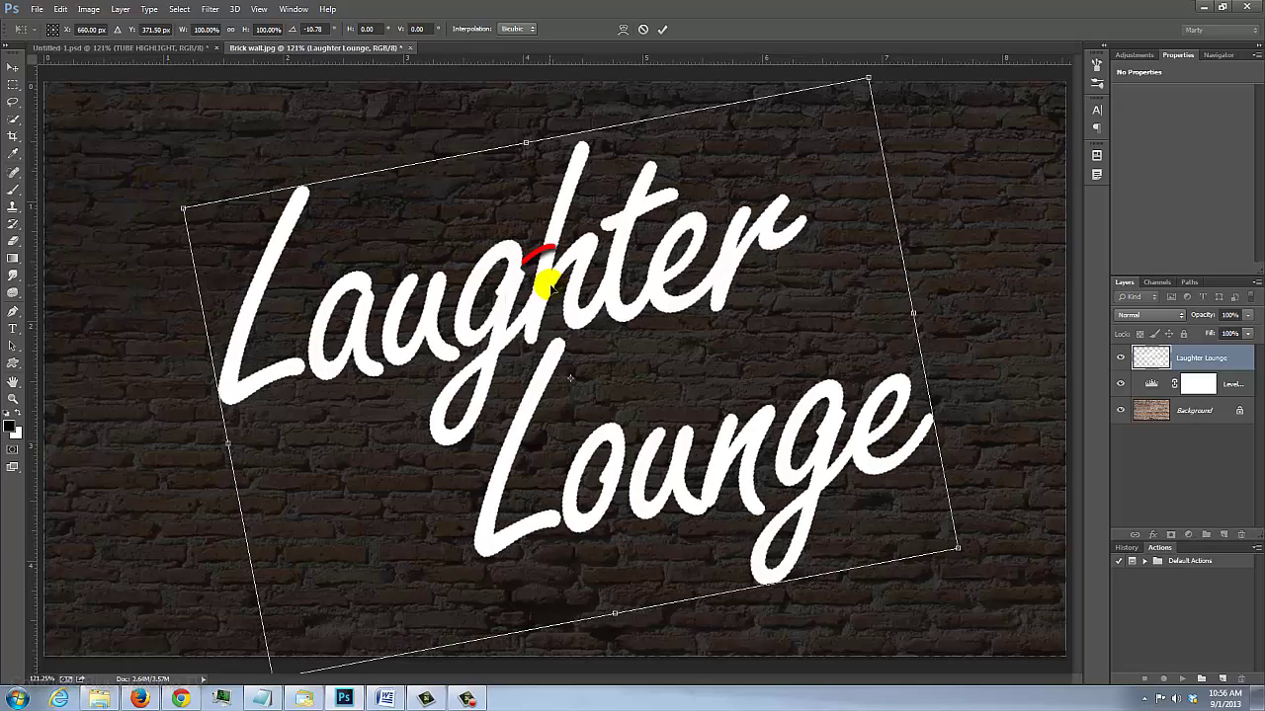
left_click_drag(545, 285, 518, 287)
key("Return")
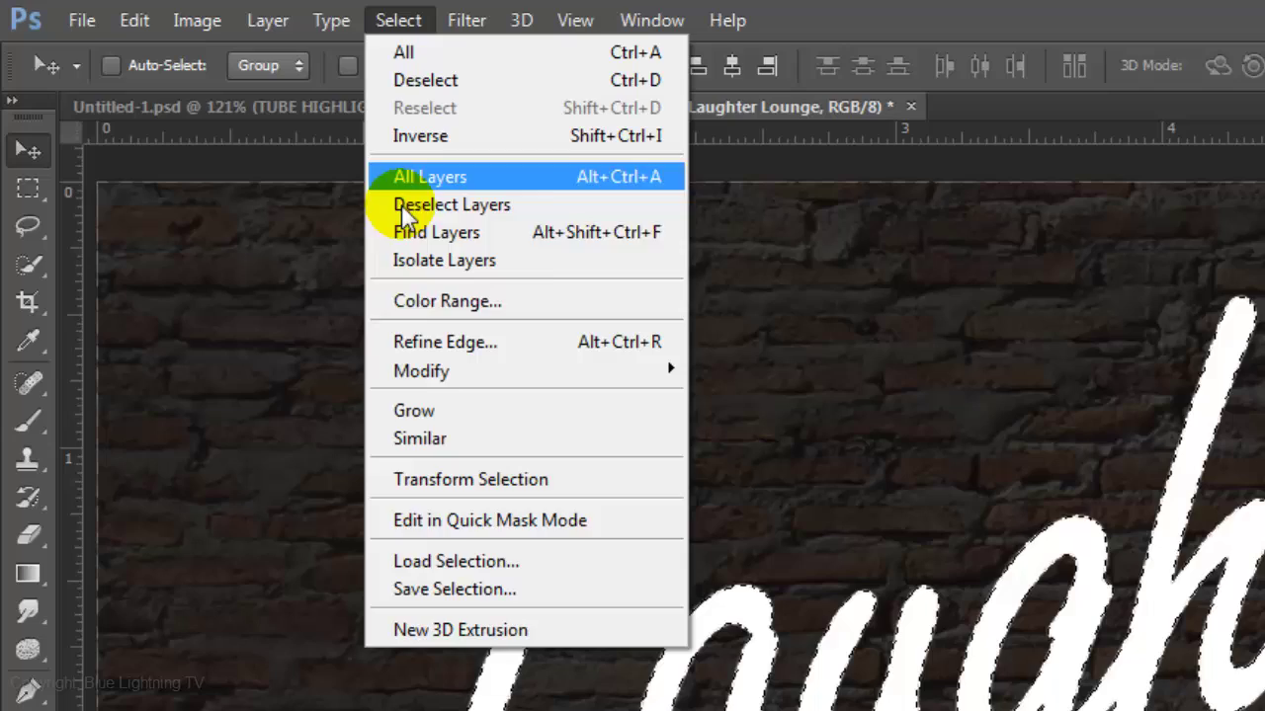
Step: Save the letter selection as a new channel named 'text'
left_click(444, 593)
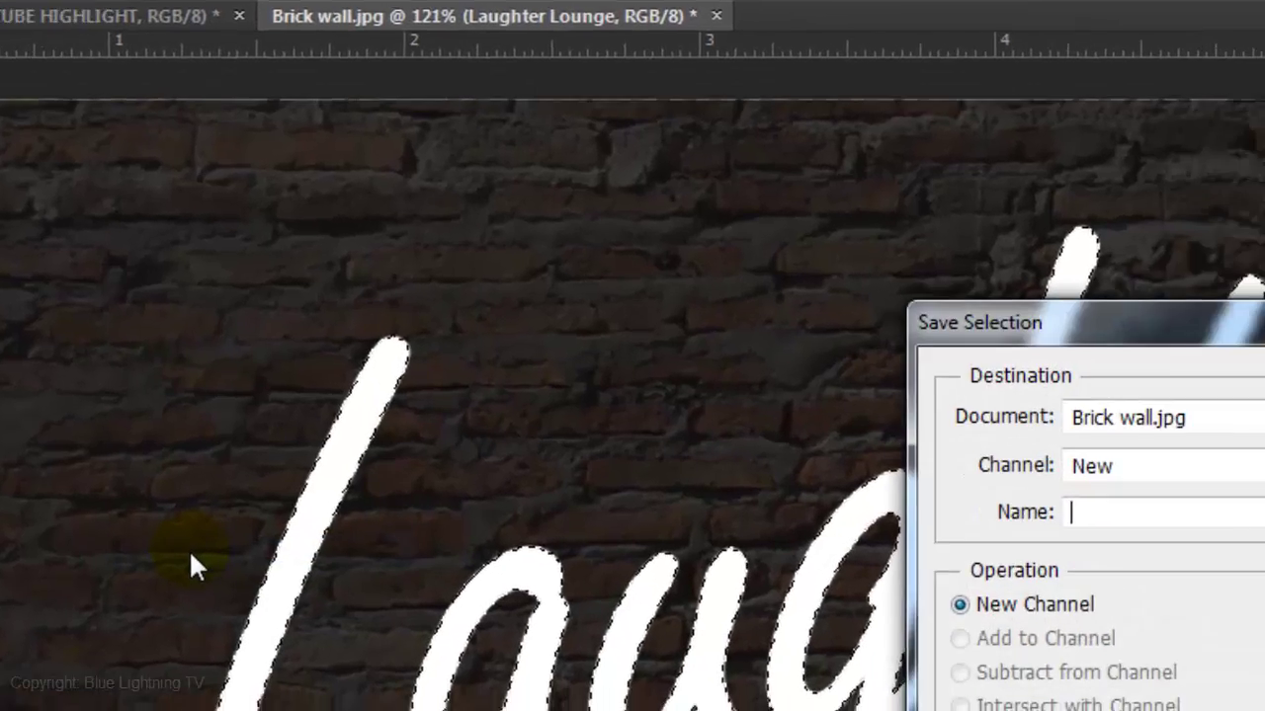
type("te")
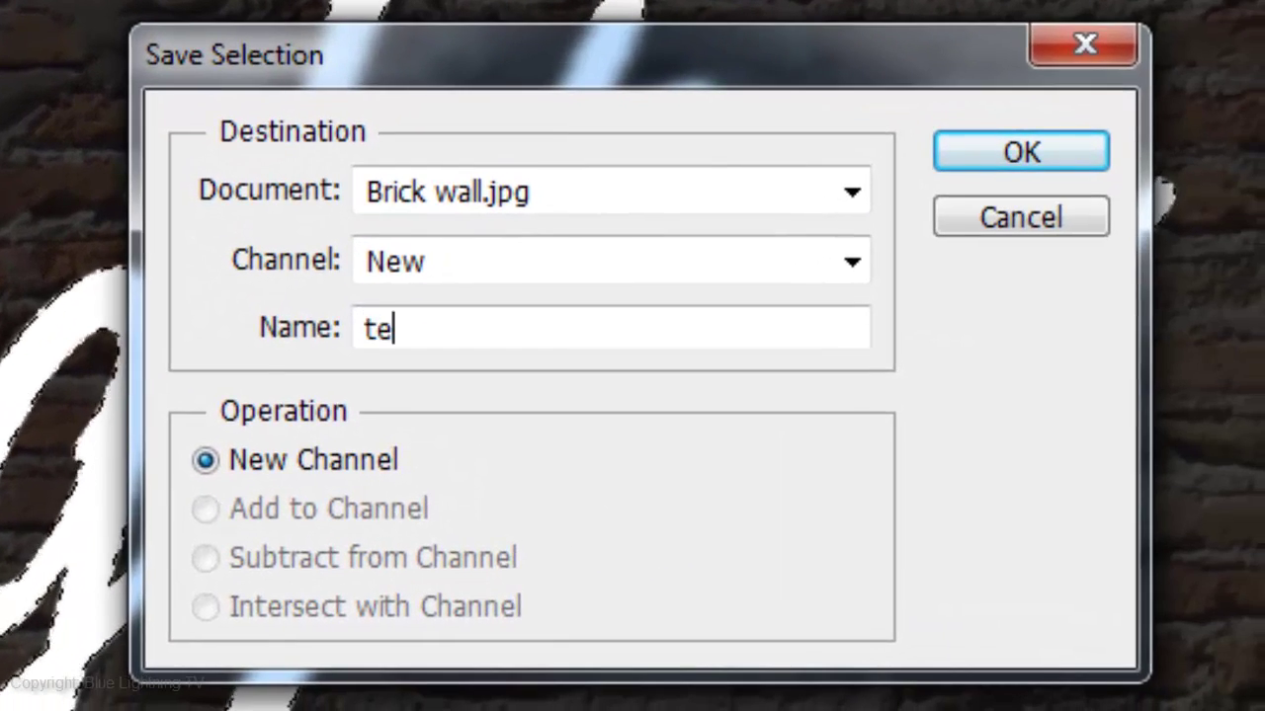
type("xt")
left_click(1020, 152)
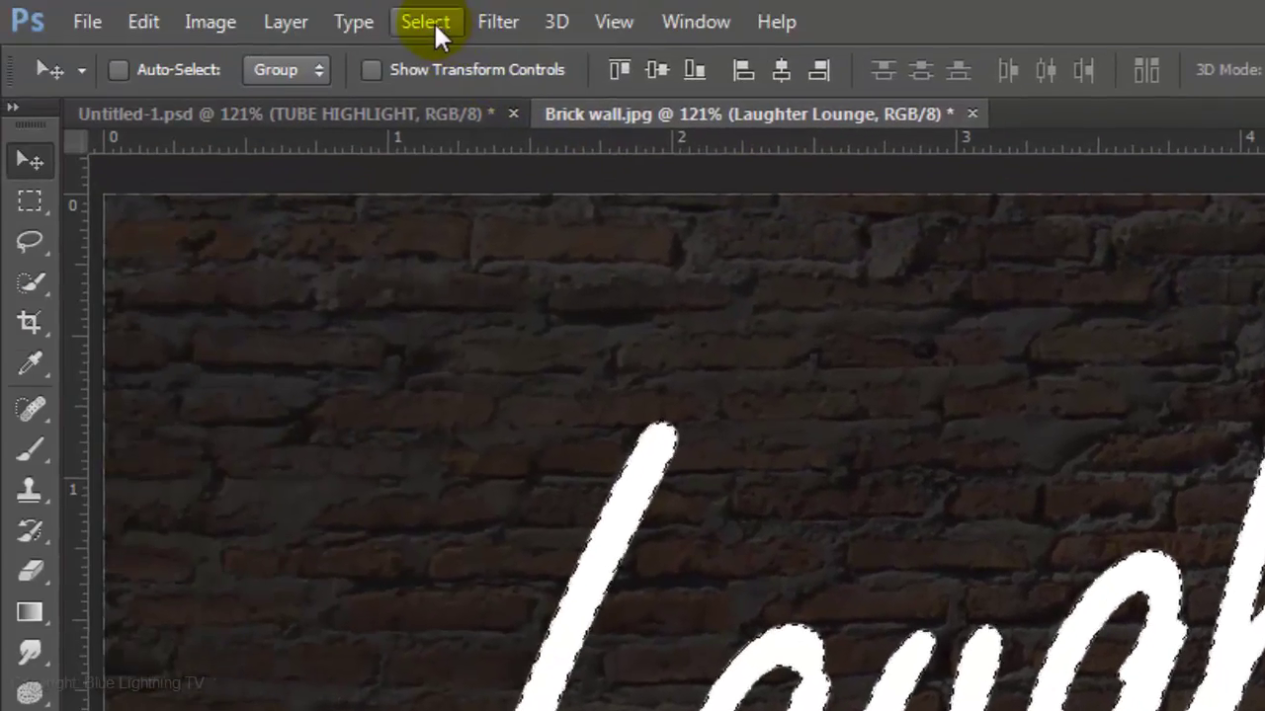
Step: Contract the letter selection by 4 pixels and delete the interiors
left_click(425, 21)
mouse_move(450, 395)
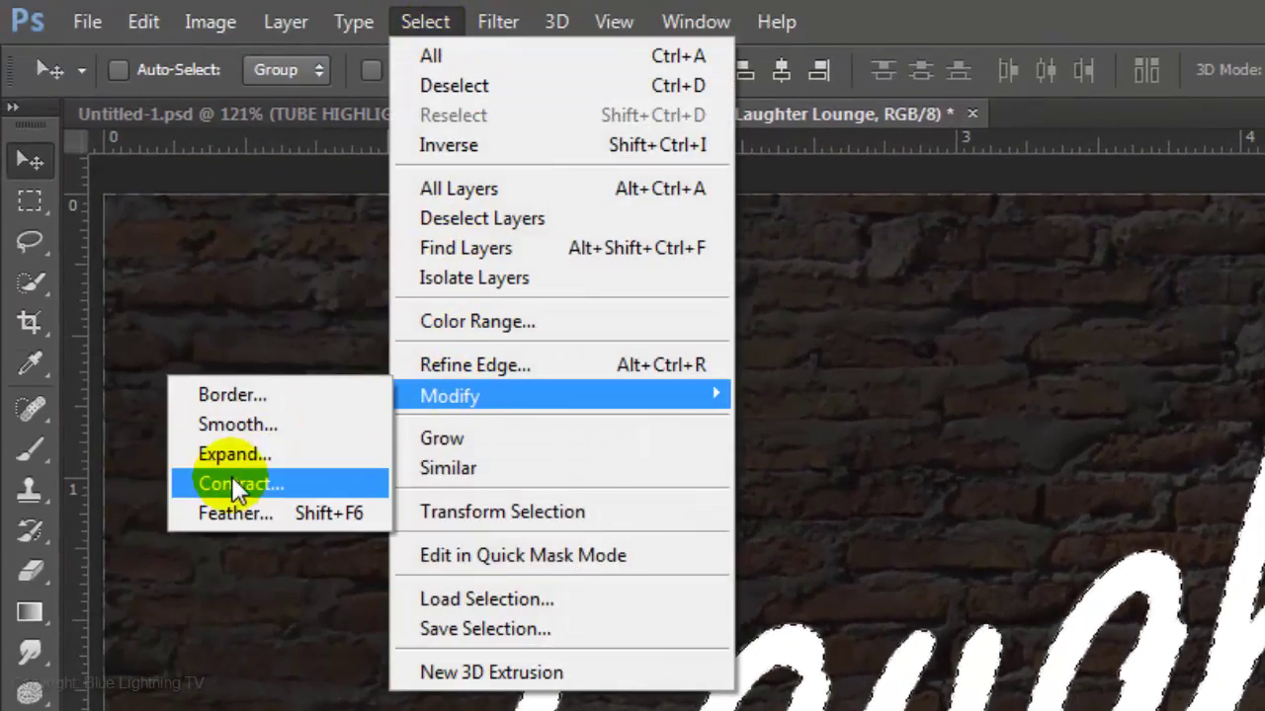
left_click(230, 482)
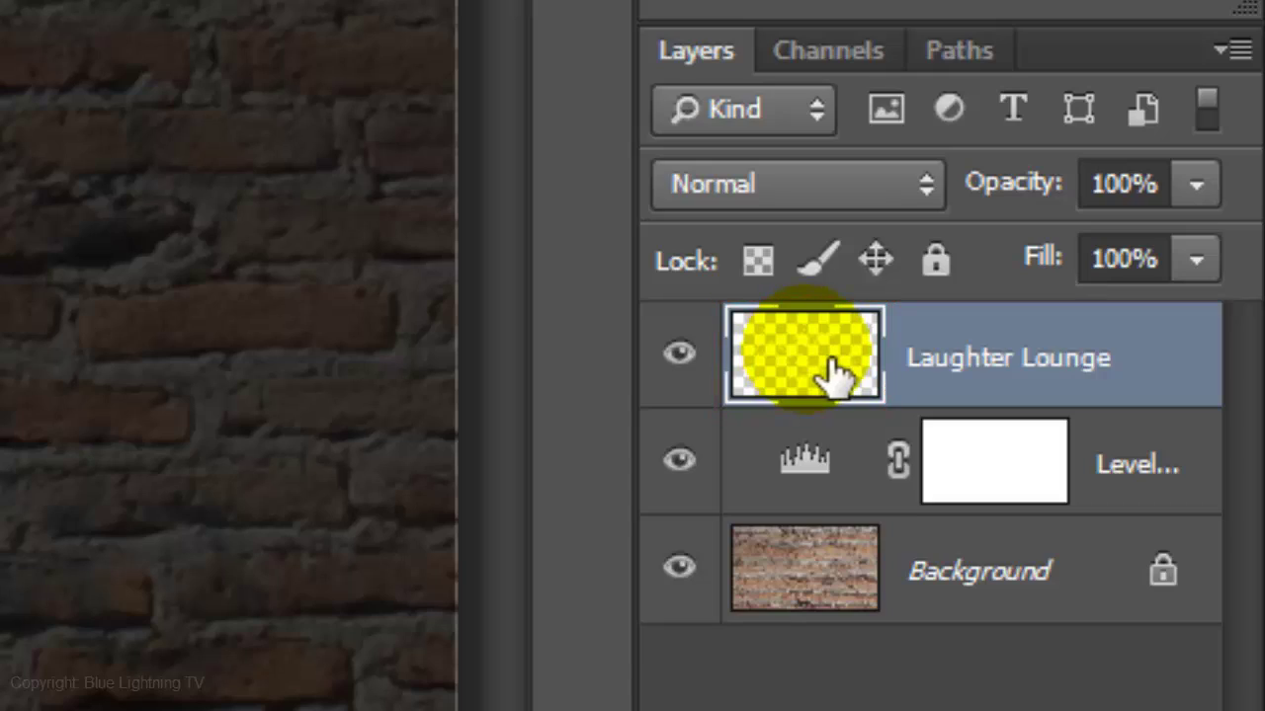
Step: Add a Color Overlay in light blue hex 6eaaff to the letter outlines
double_click(838, 374)
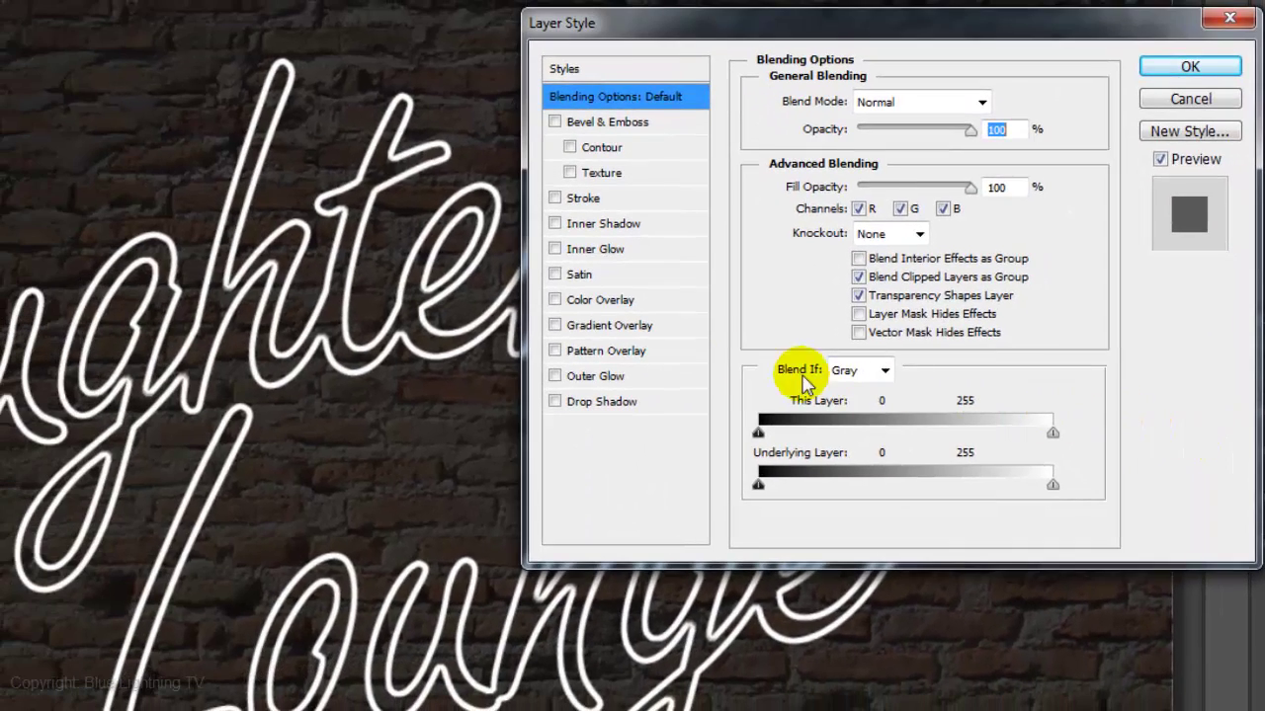
left_click(601, 300)
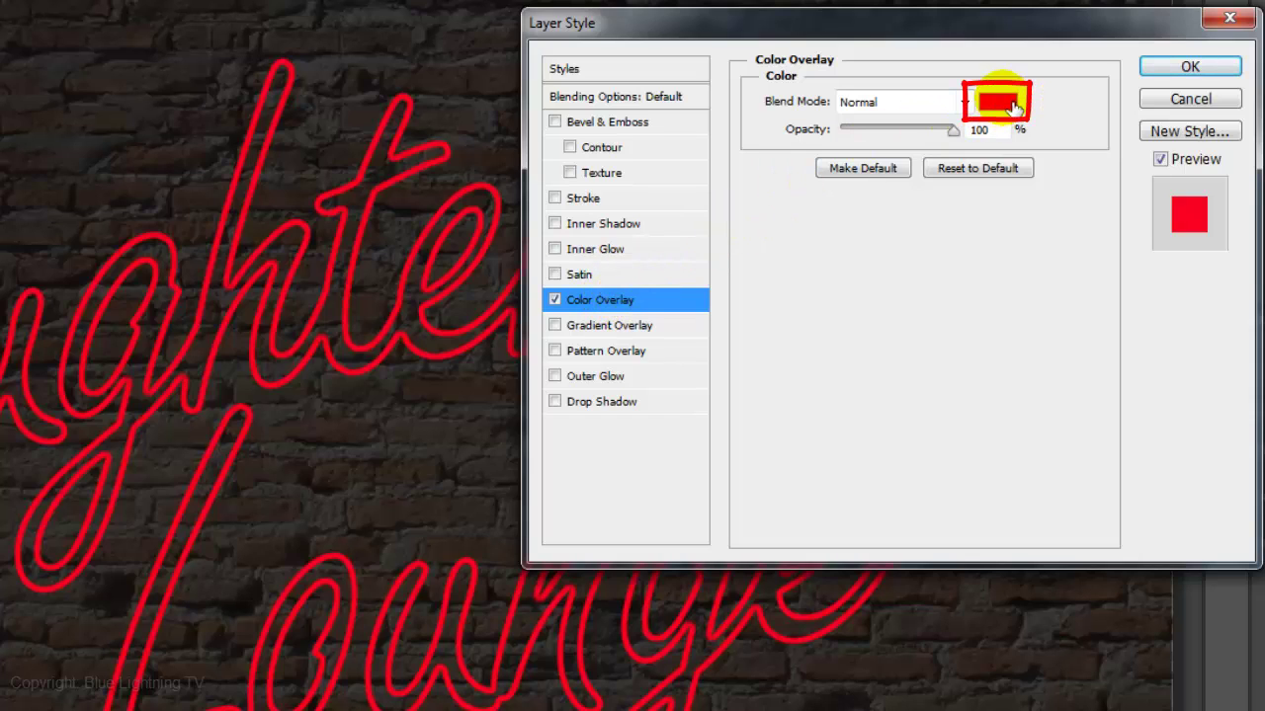
left_click(1000, 103)
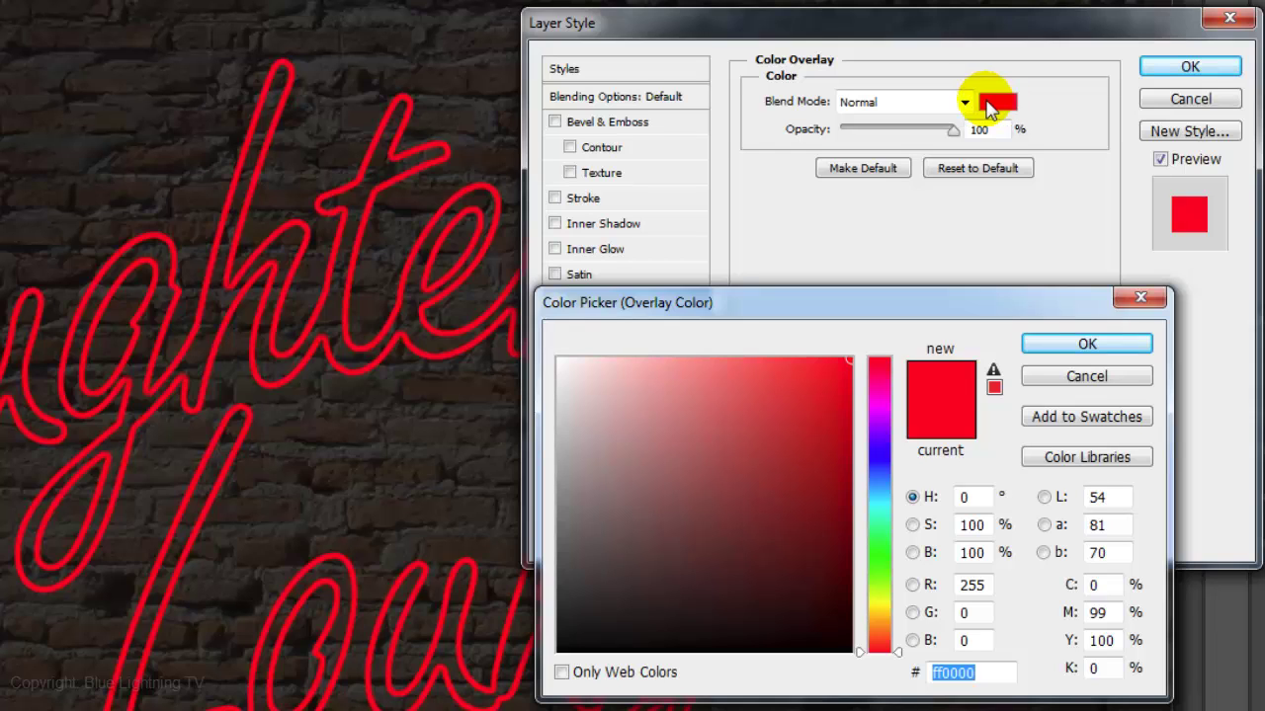
type("6eaaf")
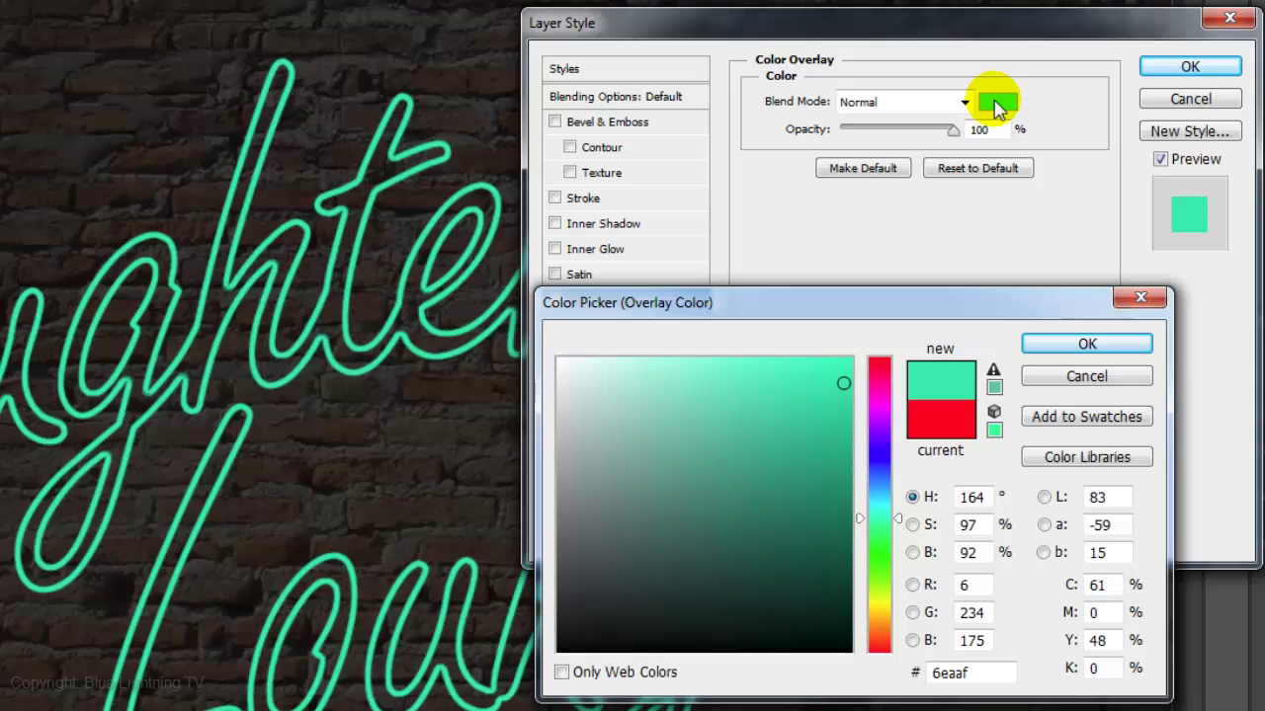
type("f")
left_click(1086, 344)
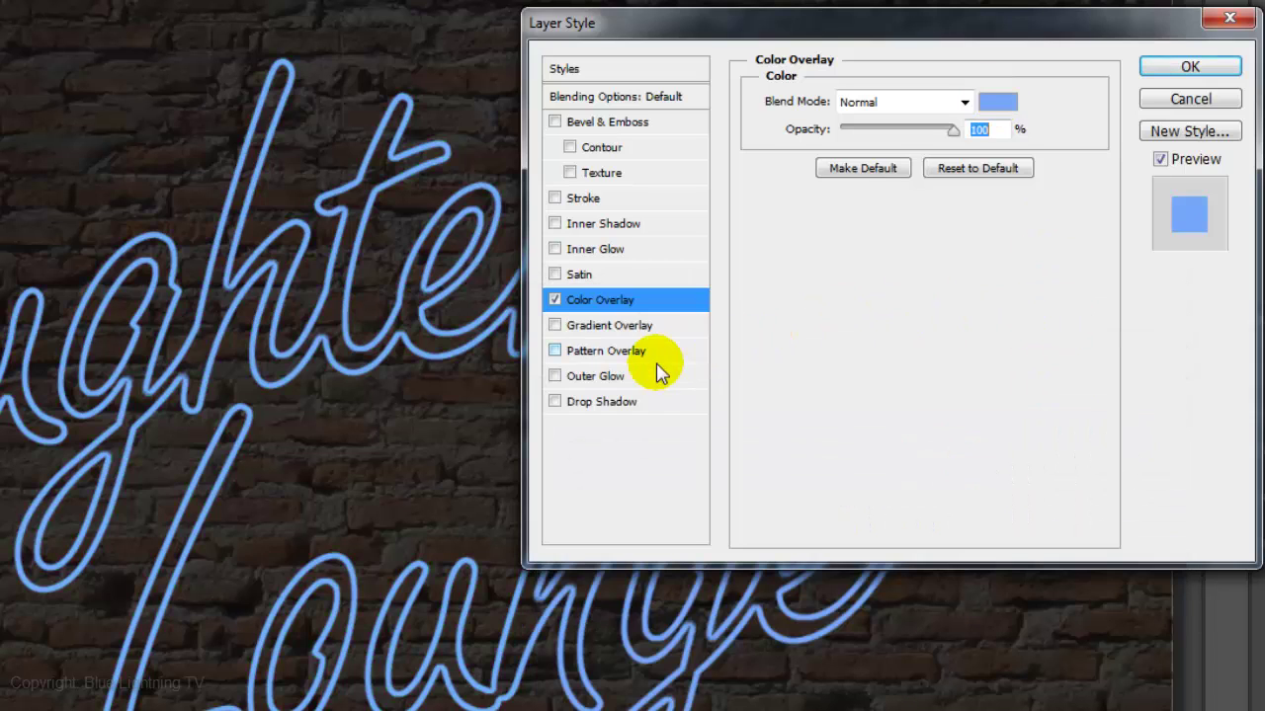
Step: Add a 0b5bff Outer Glow in Normal mode, 75% opacity, 10 px size
left_click(598, 377)
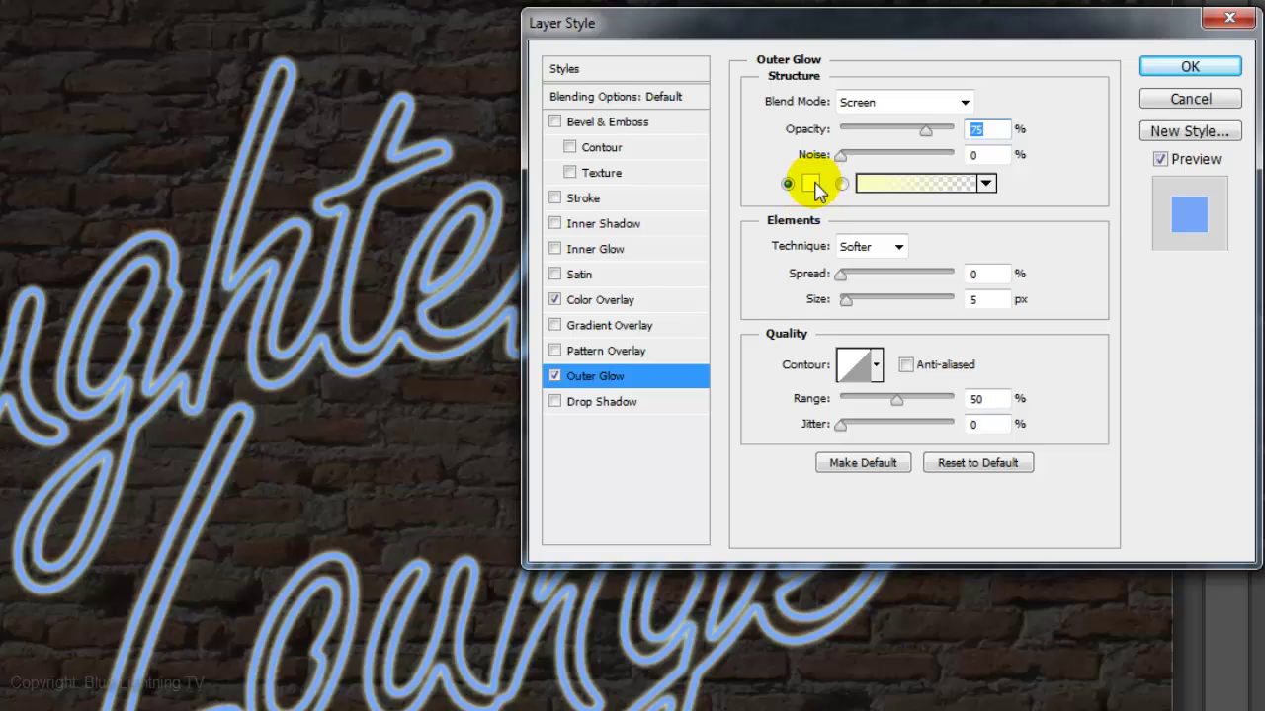
left_click(816, 188)
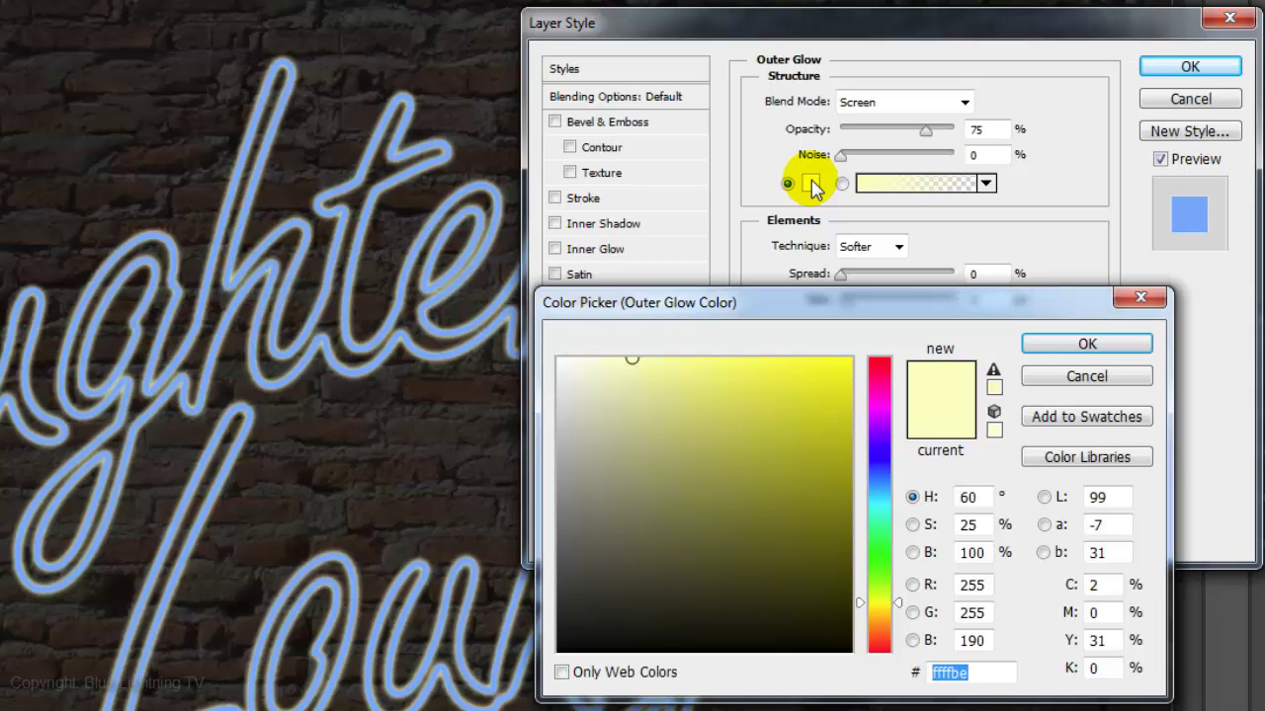
type("0")
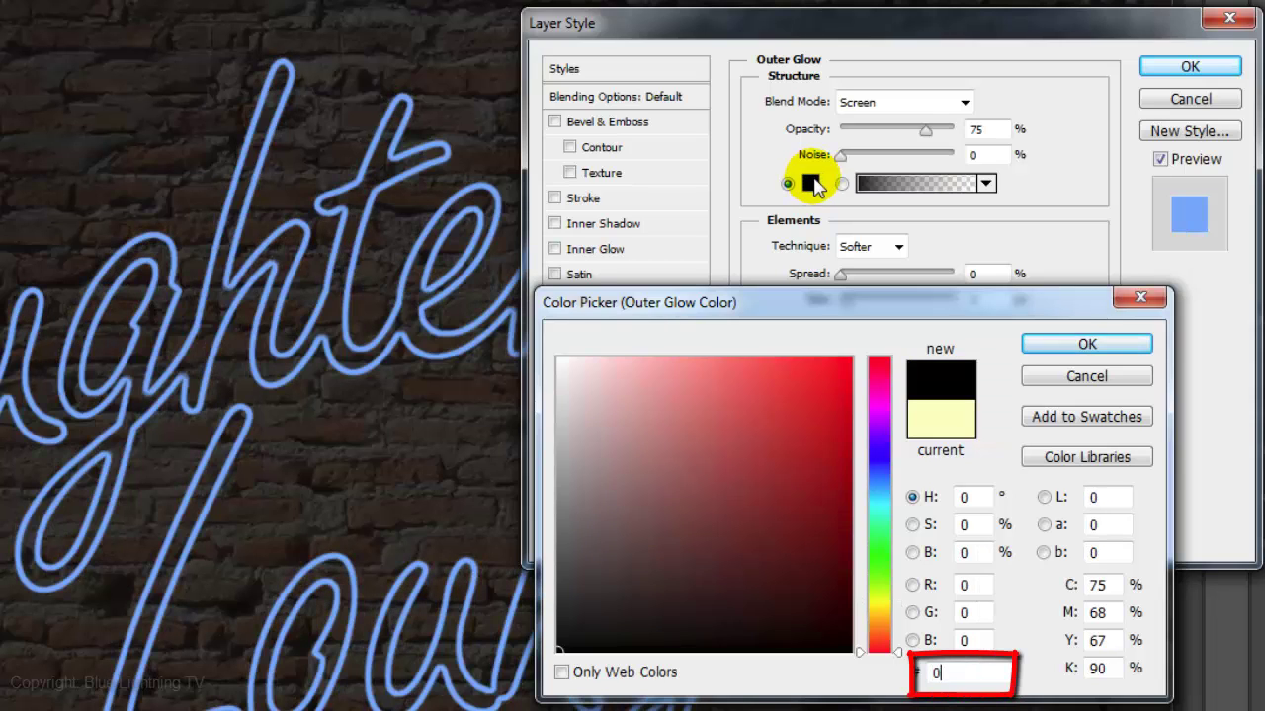
type("b5bff")
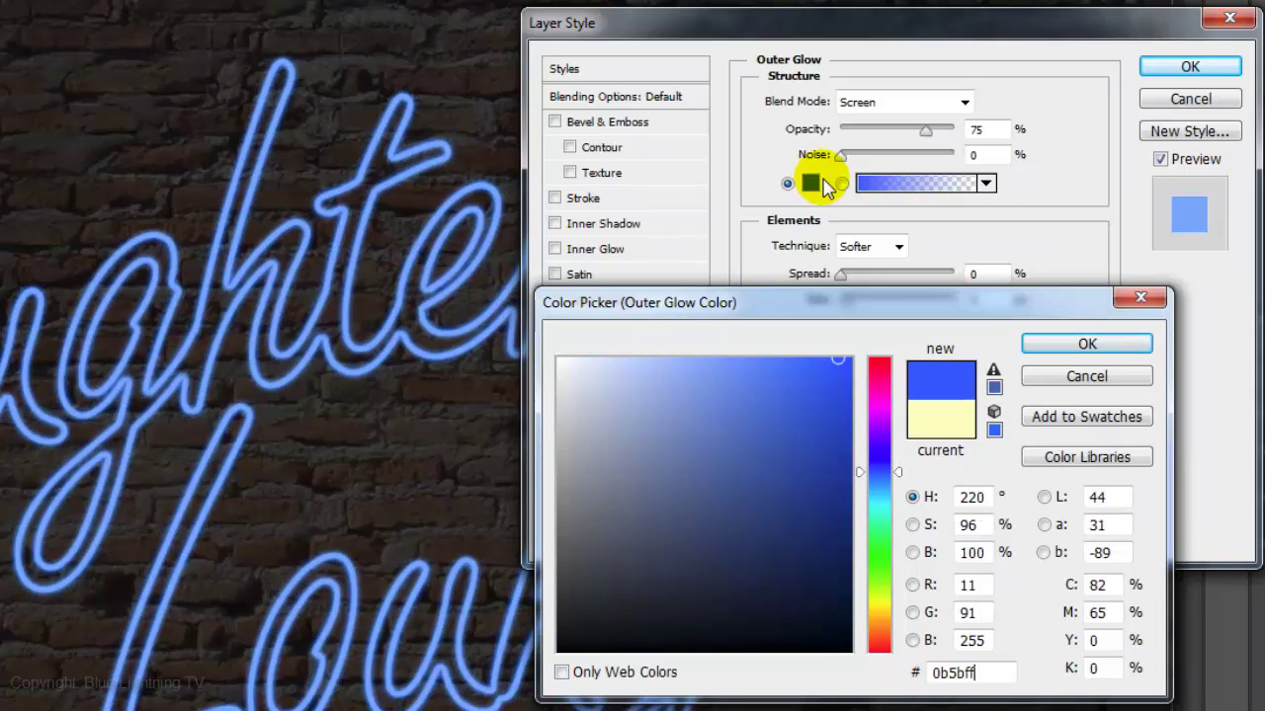
left_click(1086, 344)
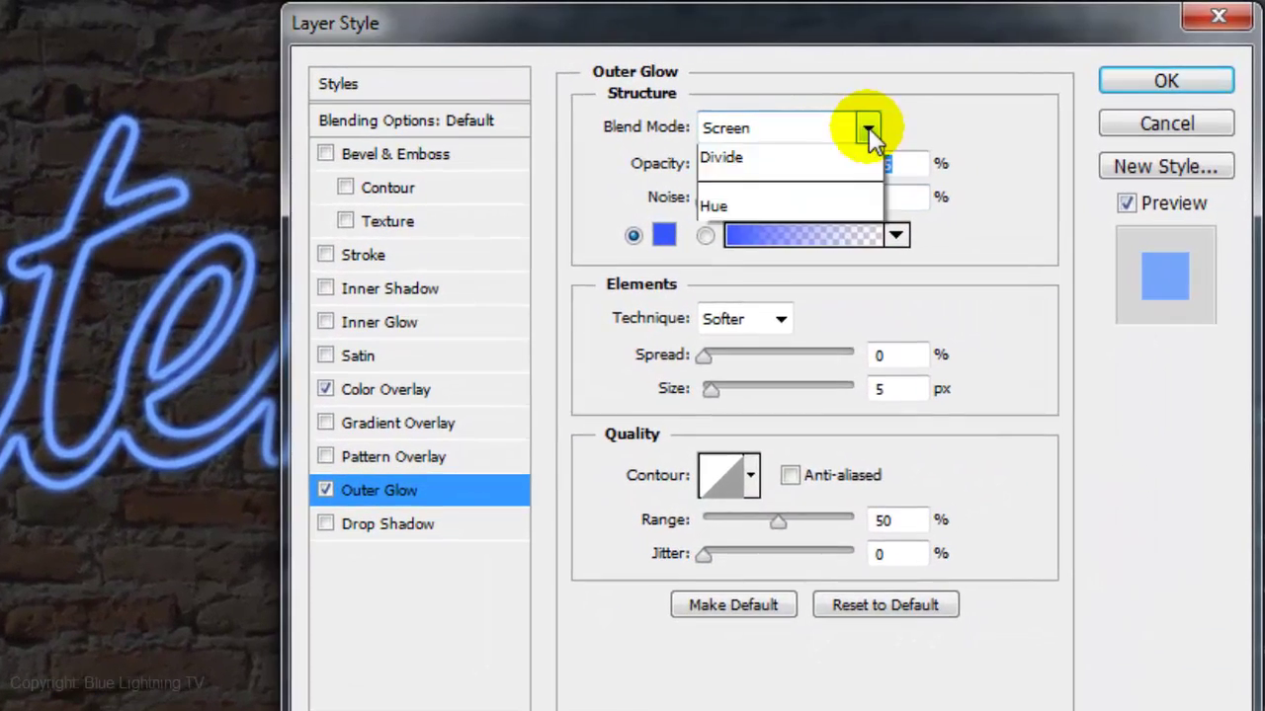
left_click(905, 118)
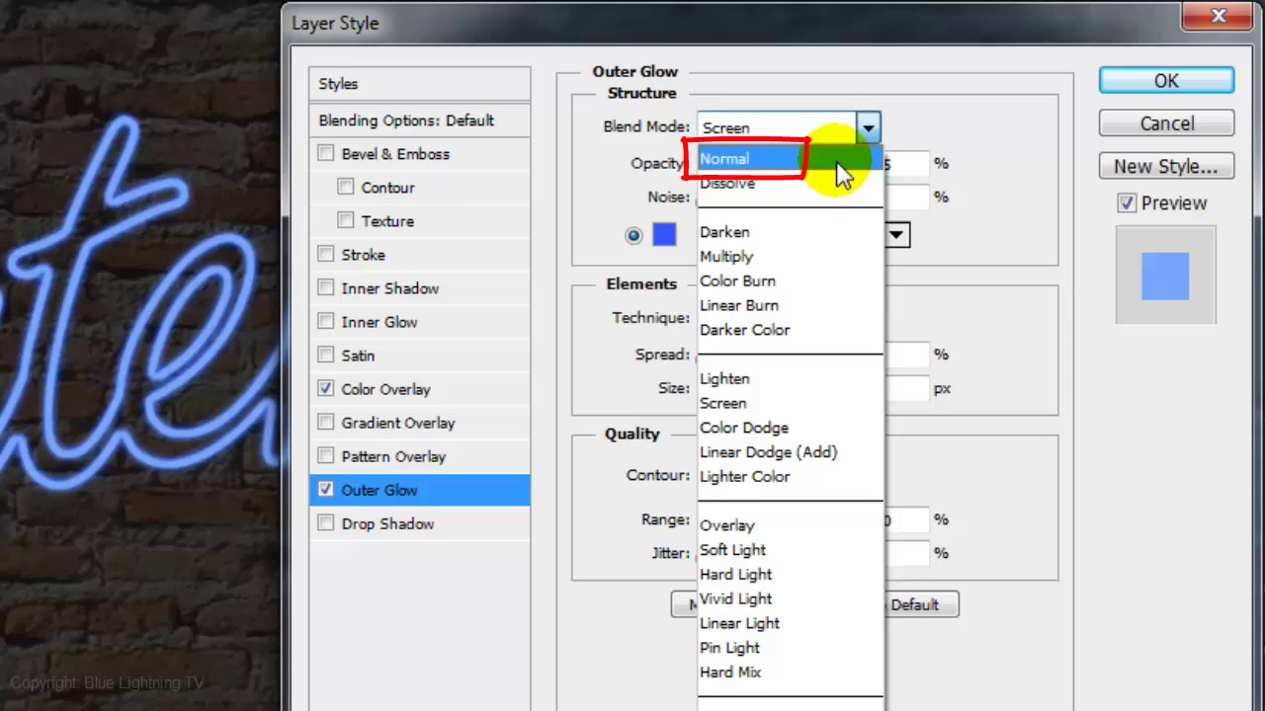
left_click(840, 163)
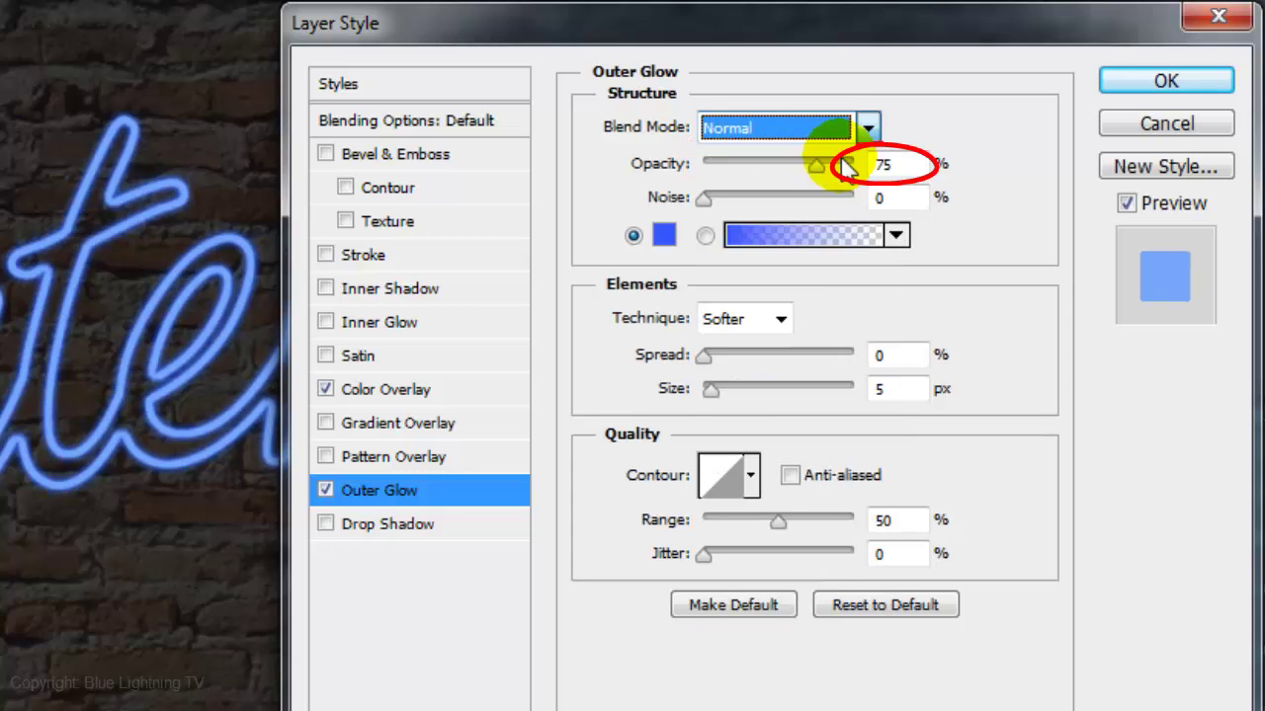
double_click(882, 388)
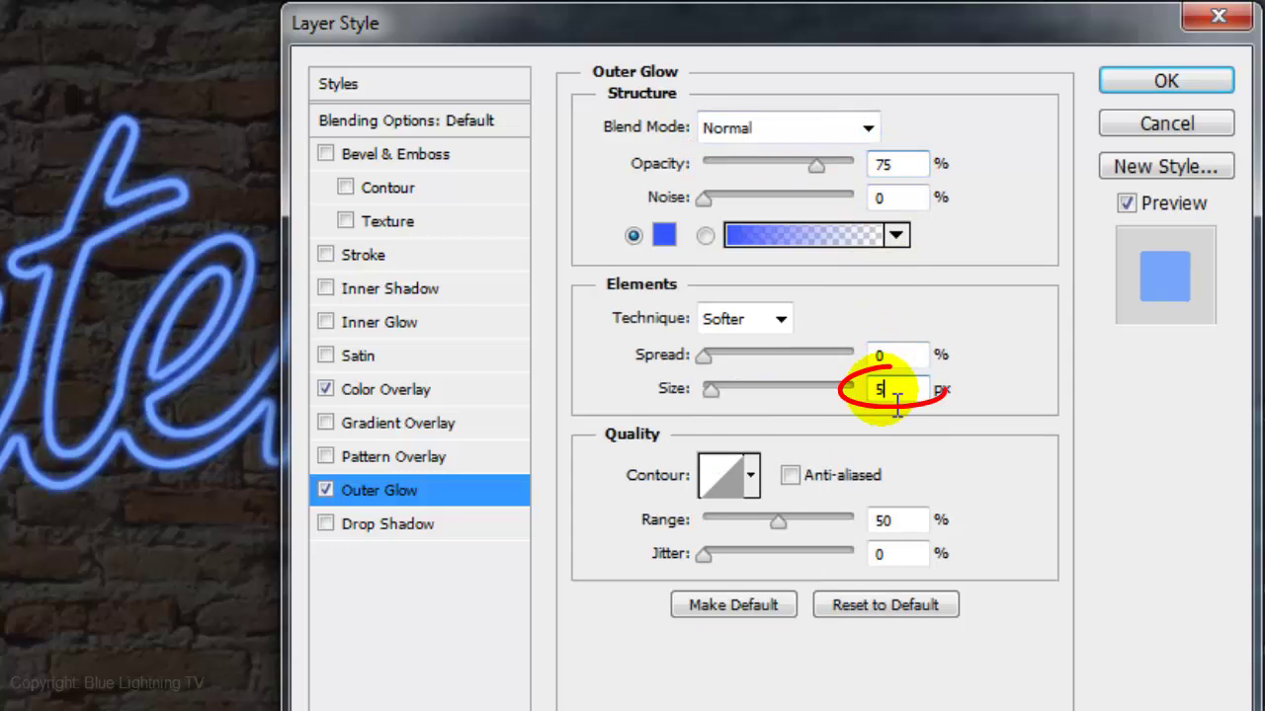
type("10")
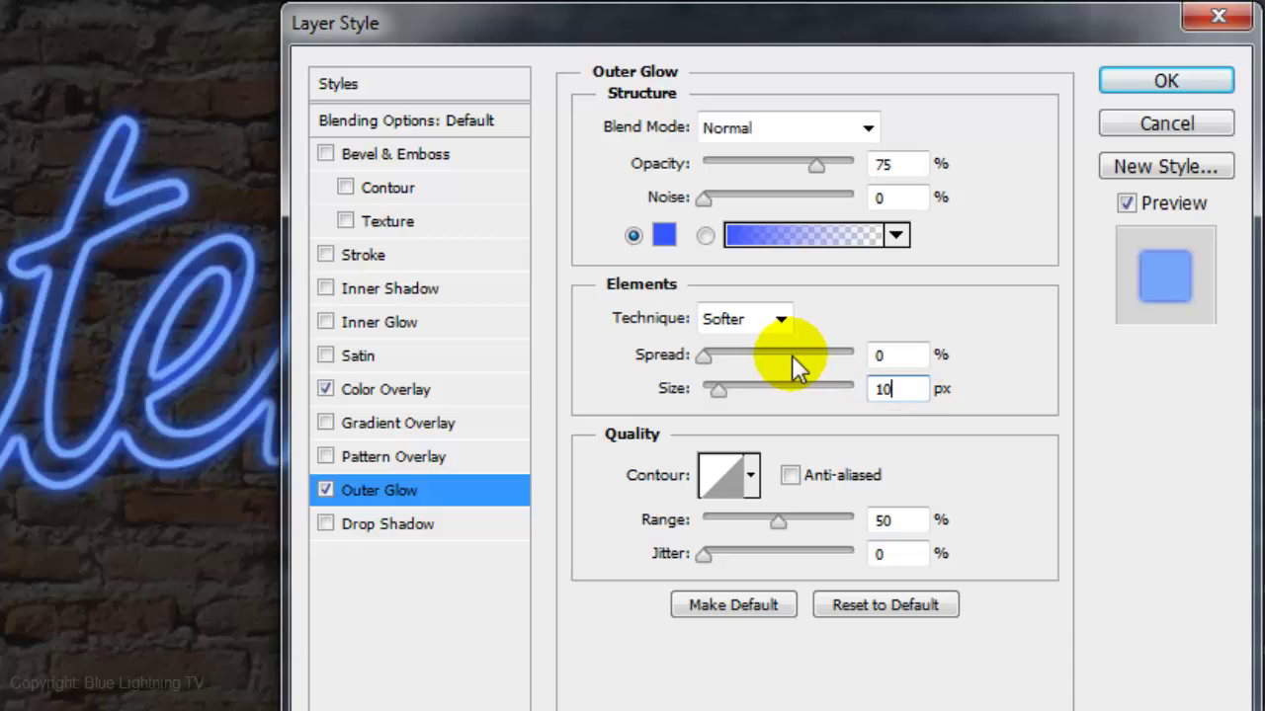
Step: Add a Drop Shadow at 100% opacity and 7 px size, then apply the styles
left_click(388, 524)
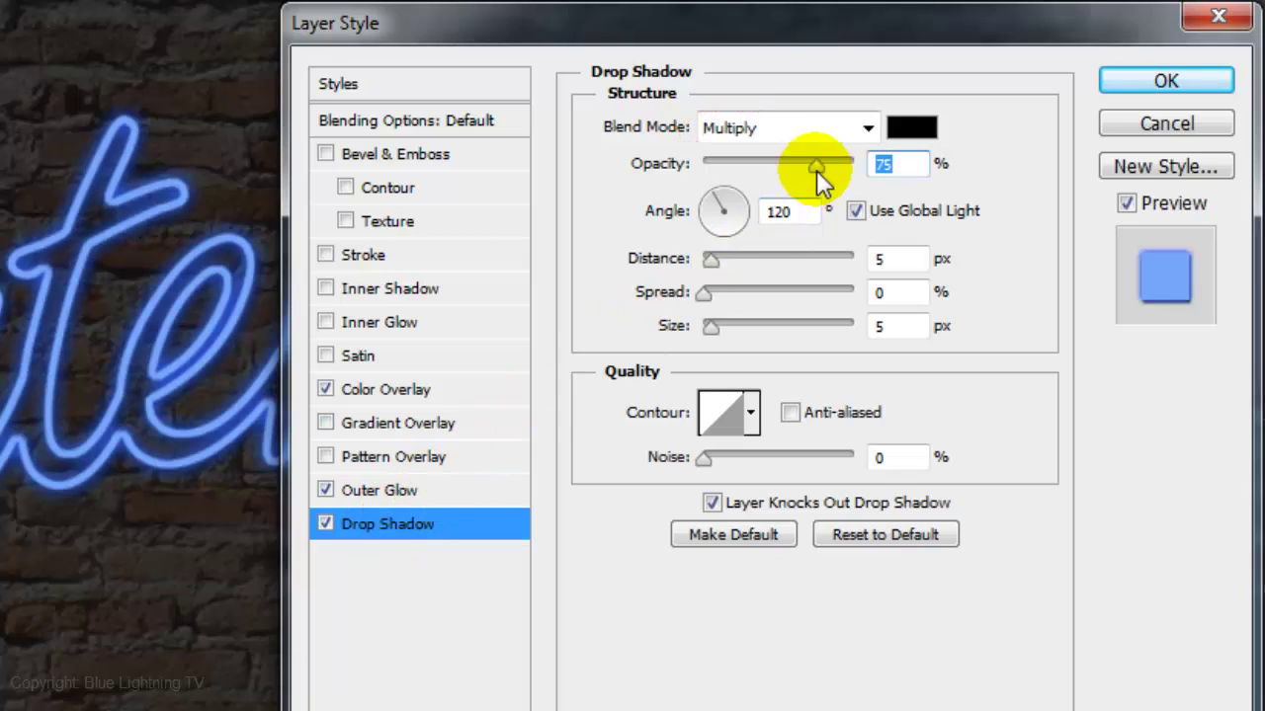
left_click_drag(816, 164, 886, 173)
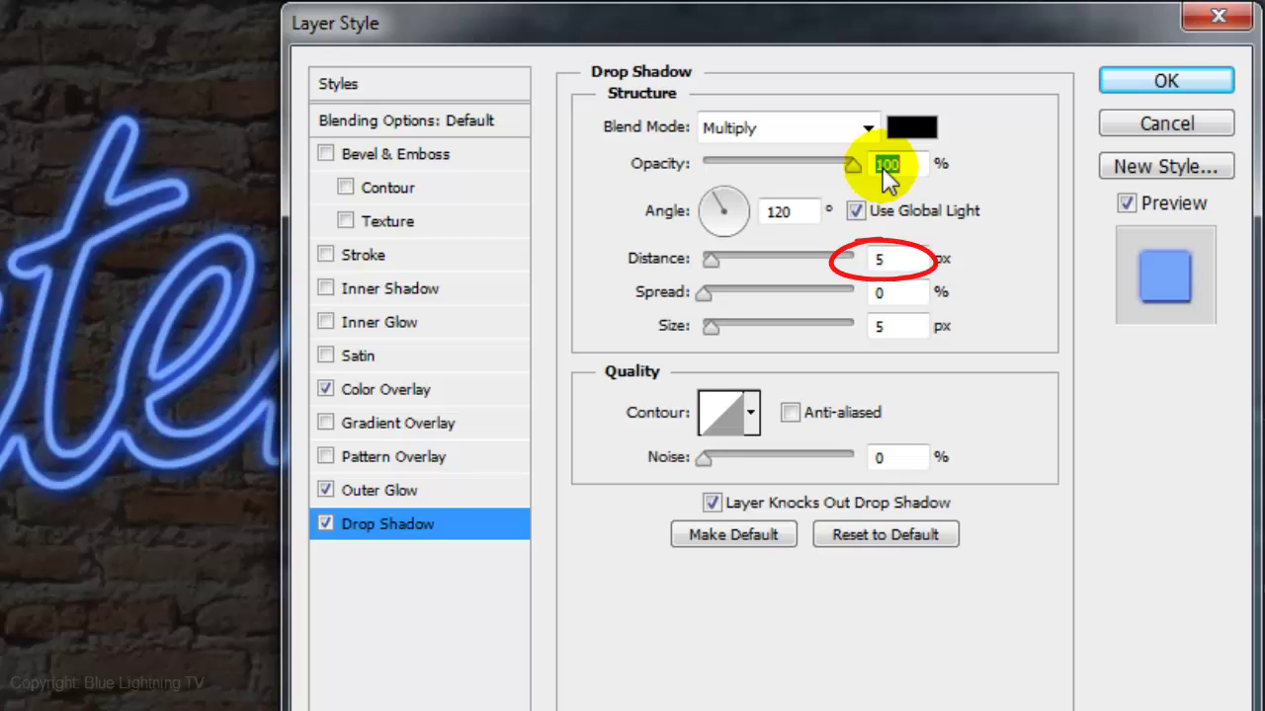
double_click(880, 326)
type("7")
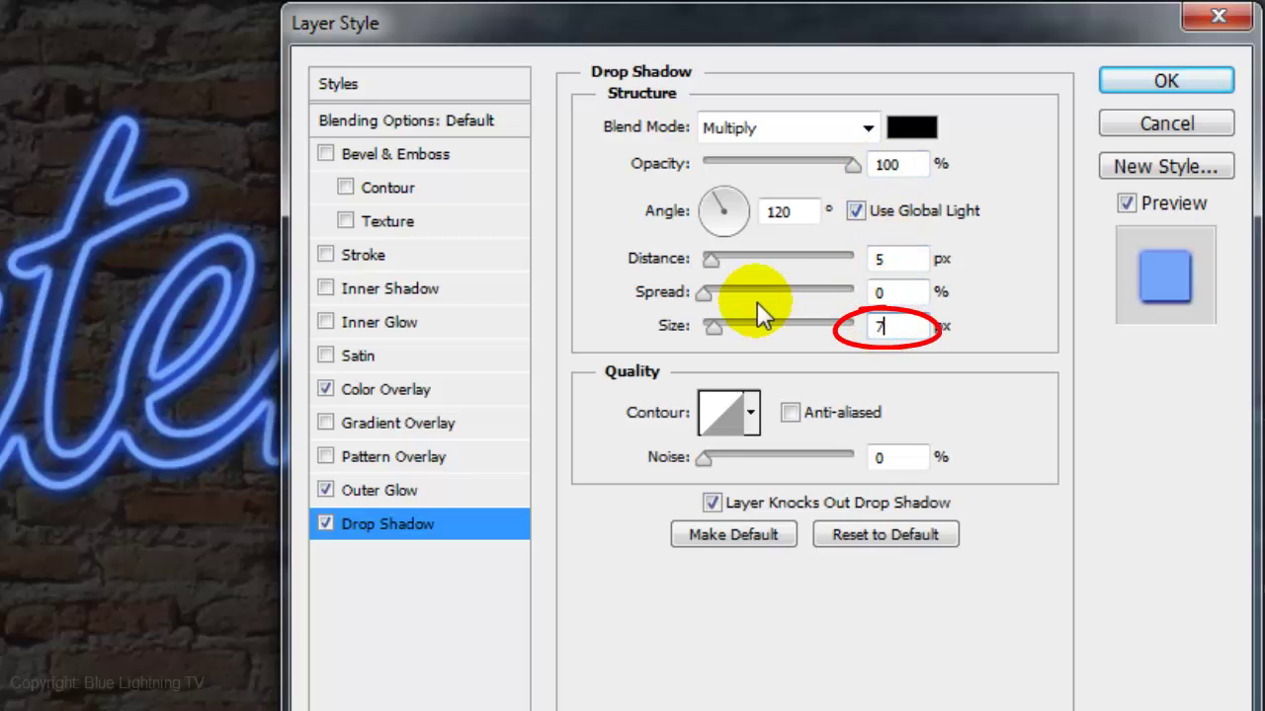
left_click(1166, 81)
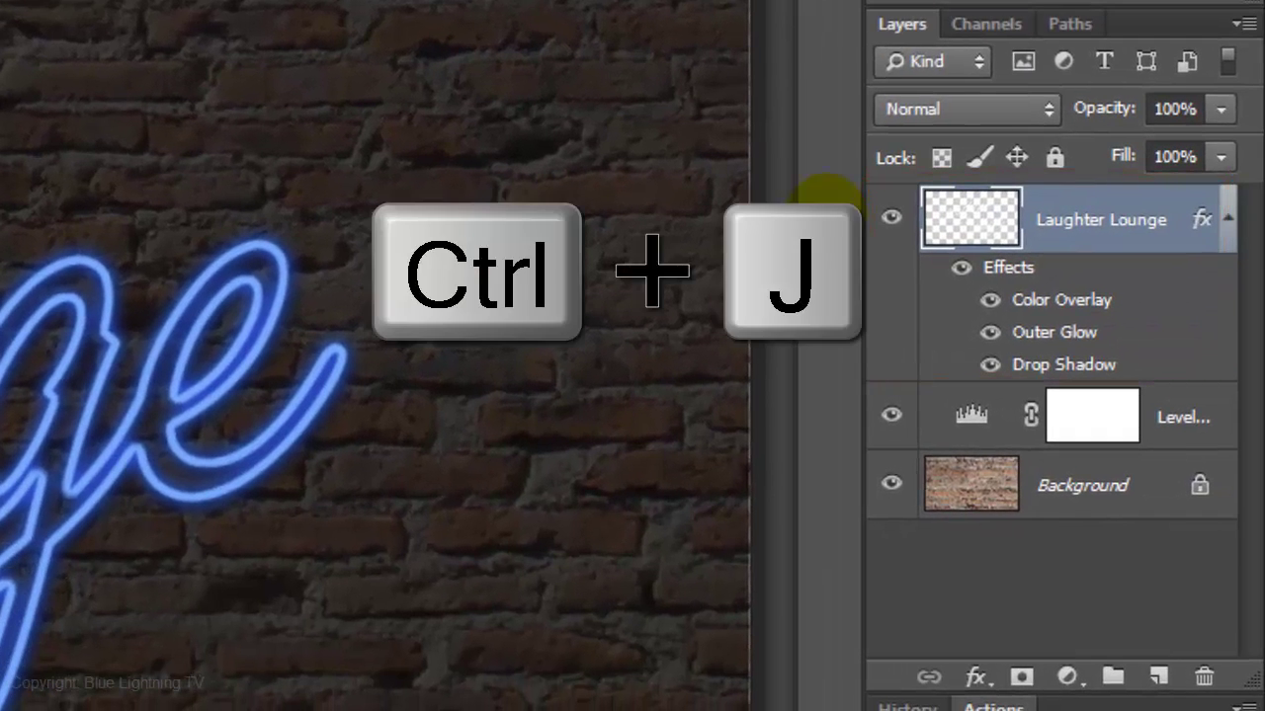
Step: Duplicate the Laughter Lounge layer and set its Outer Glow to Color Dodge at 100% opacity
key("ctrl+j")
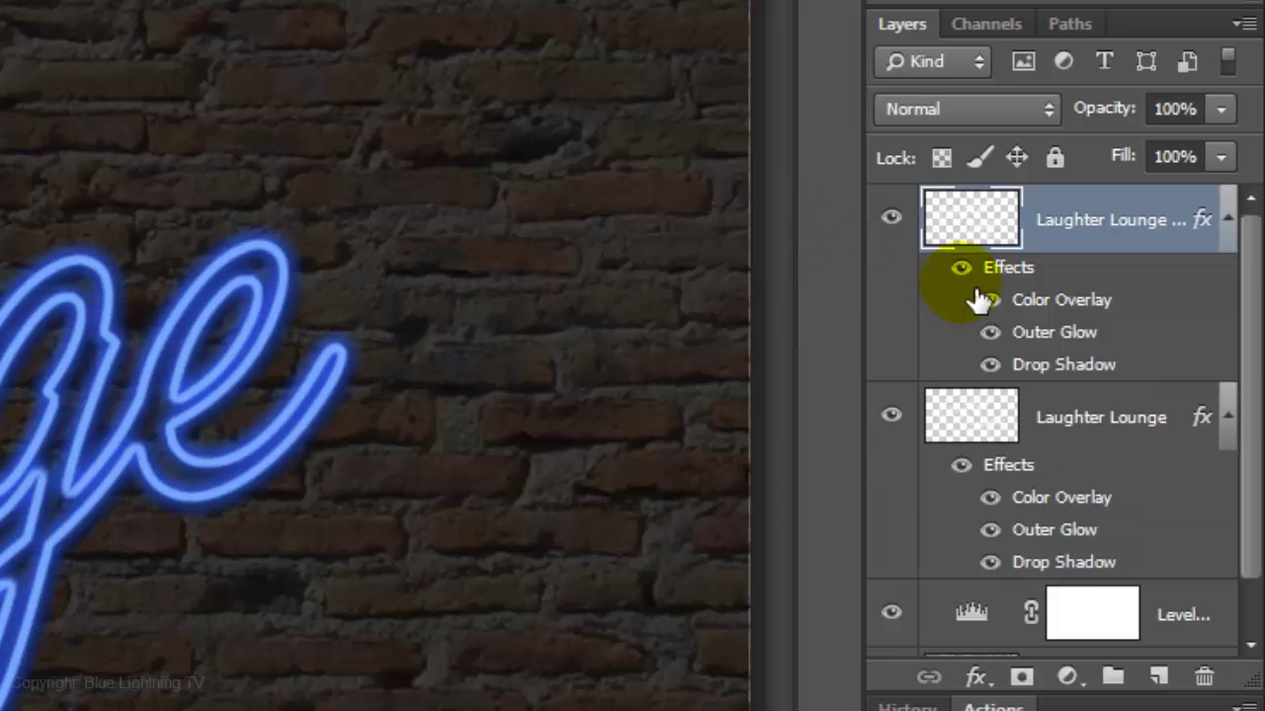
double_click(1054, 332)
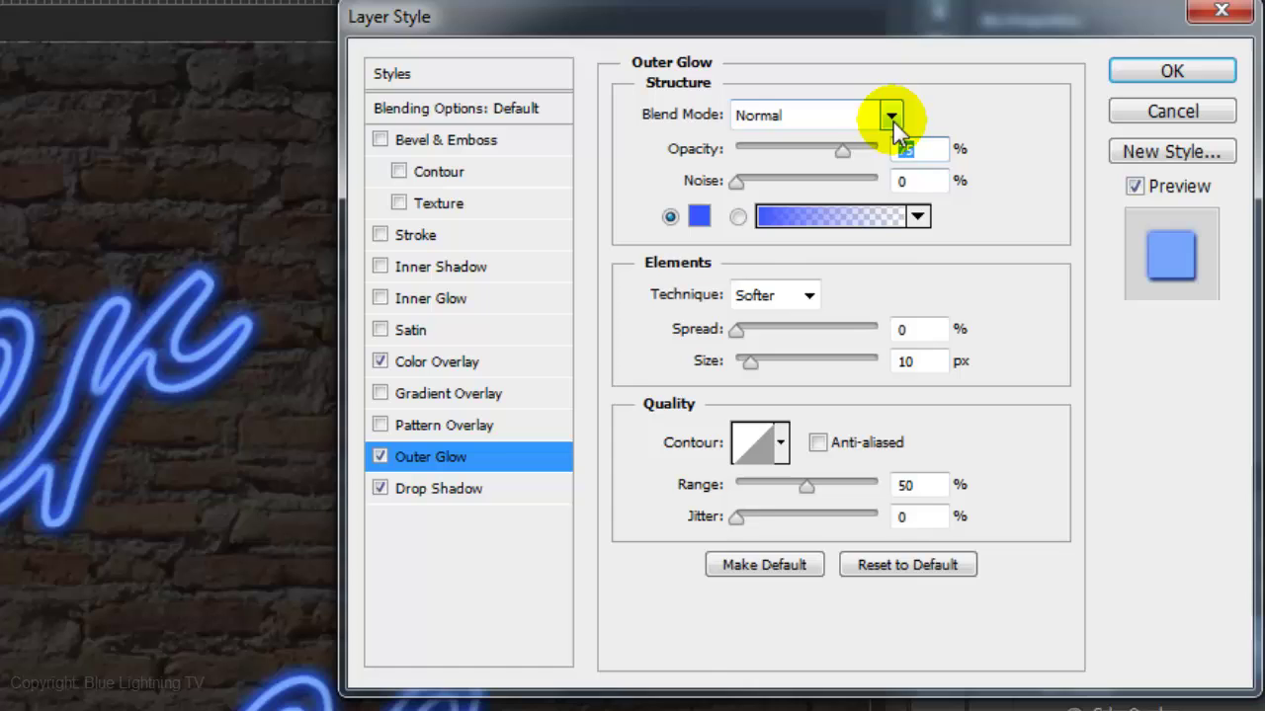
left_click(891, 116)
left_click(830, 399)
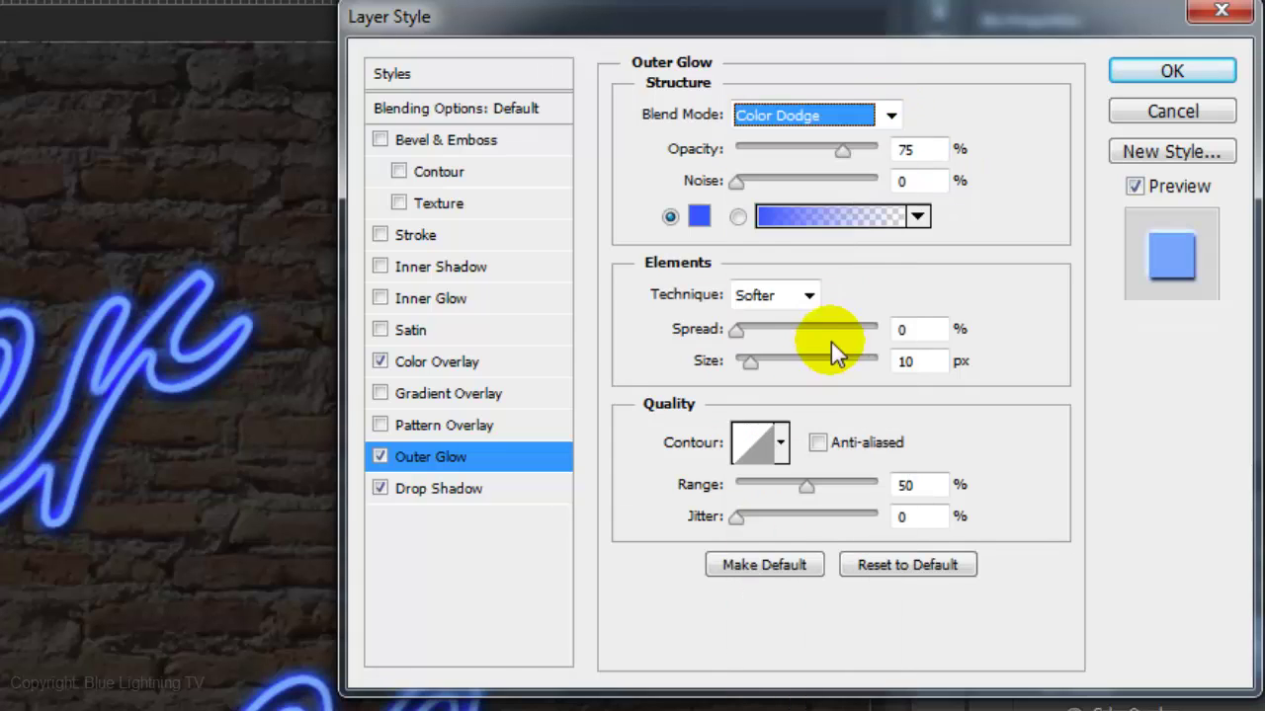
left_click_drag(844, 151, 944, 153)
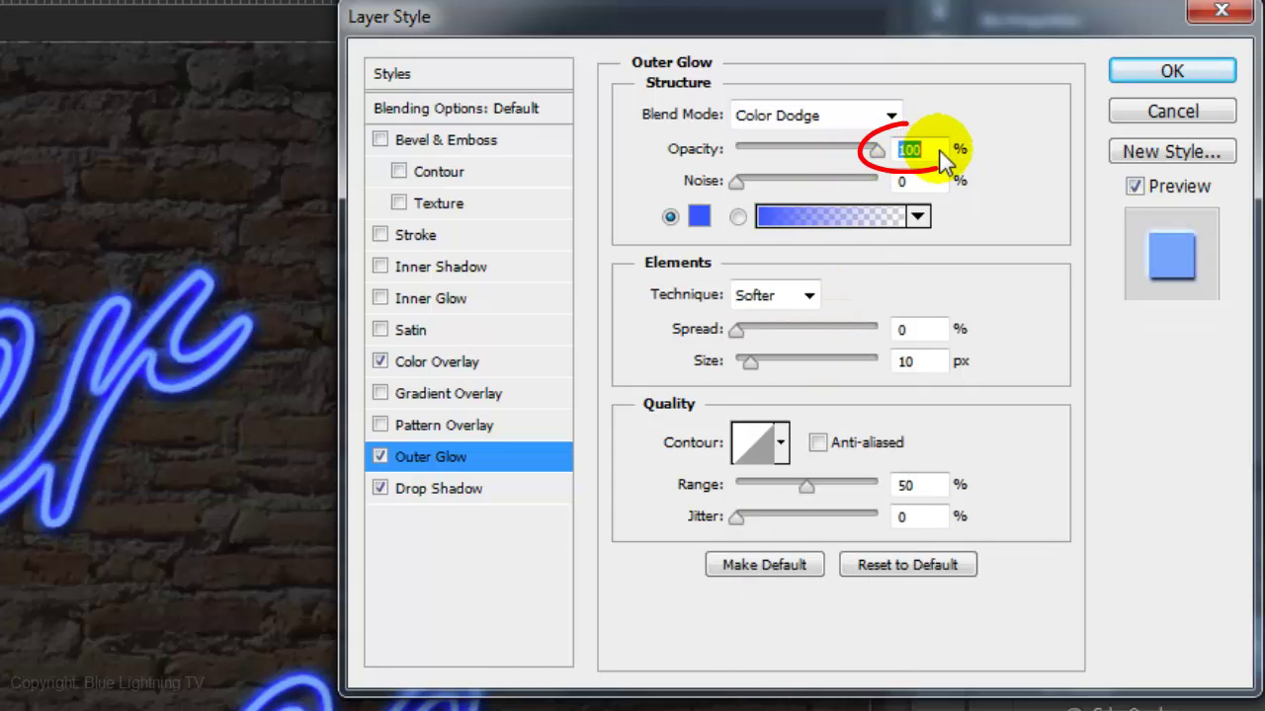
Step: Change the glow colour to 5b8ff9 and size to 103 px, and disable Drop Shadow
left_click(700, 219)
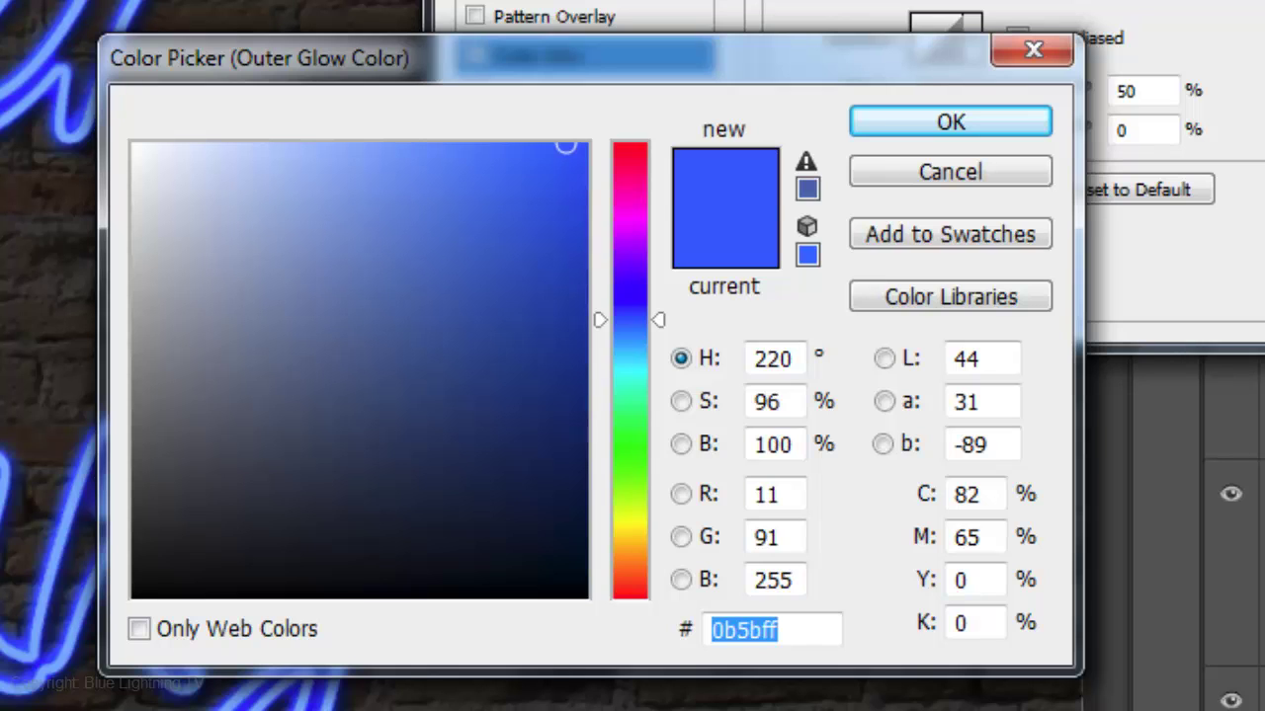
type("5b8ff")
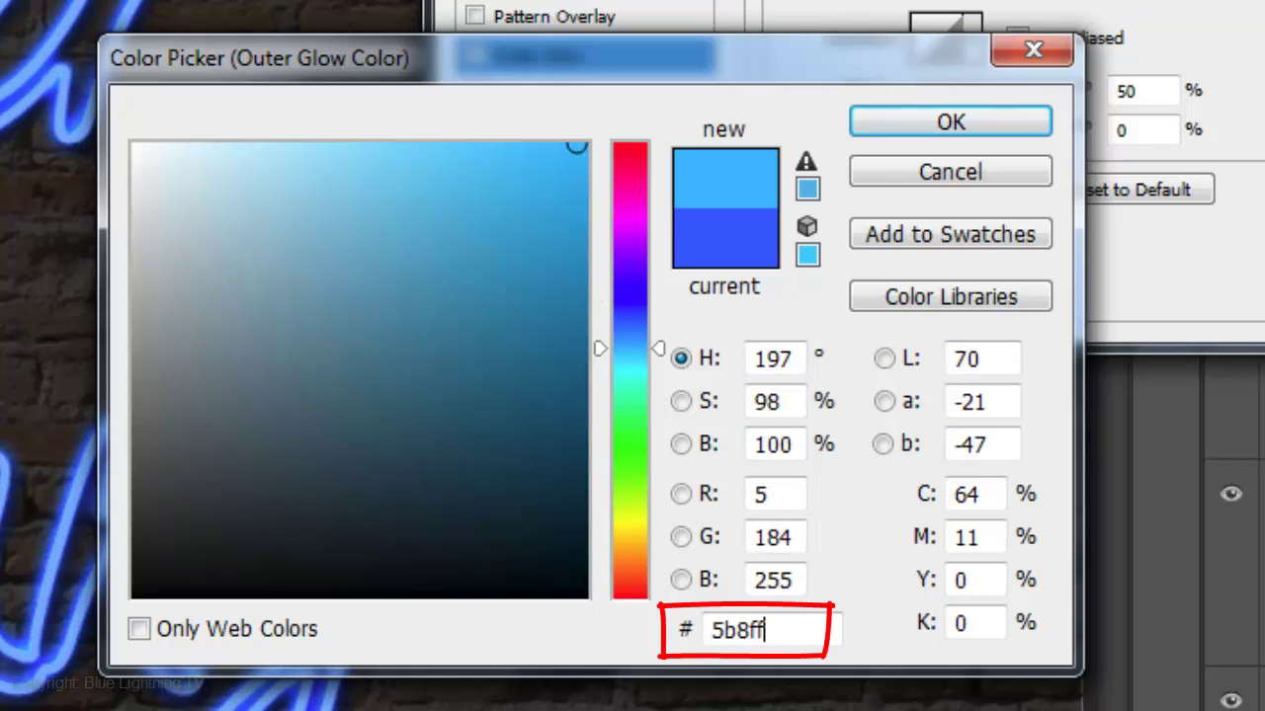
type("9")
left_click(950, 122)
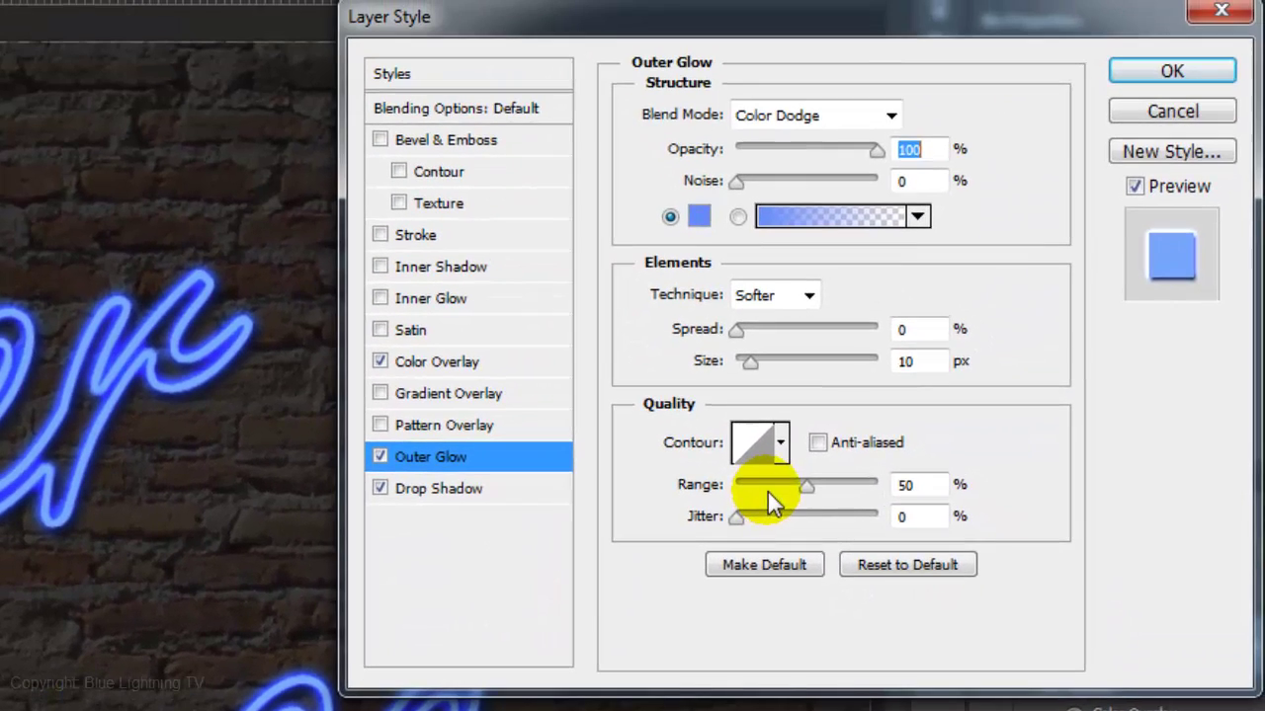
double_click(906, 360)
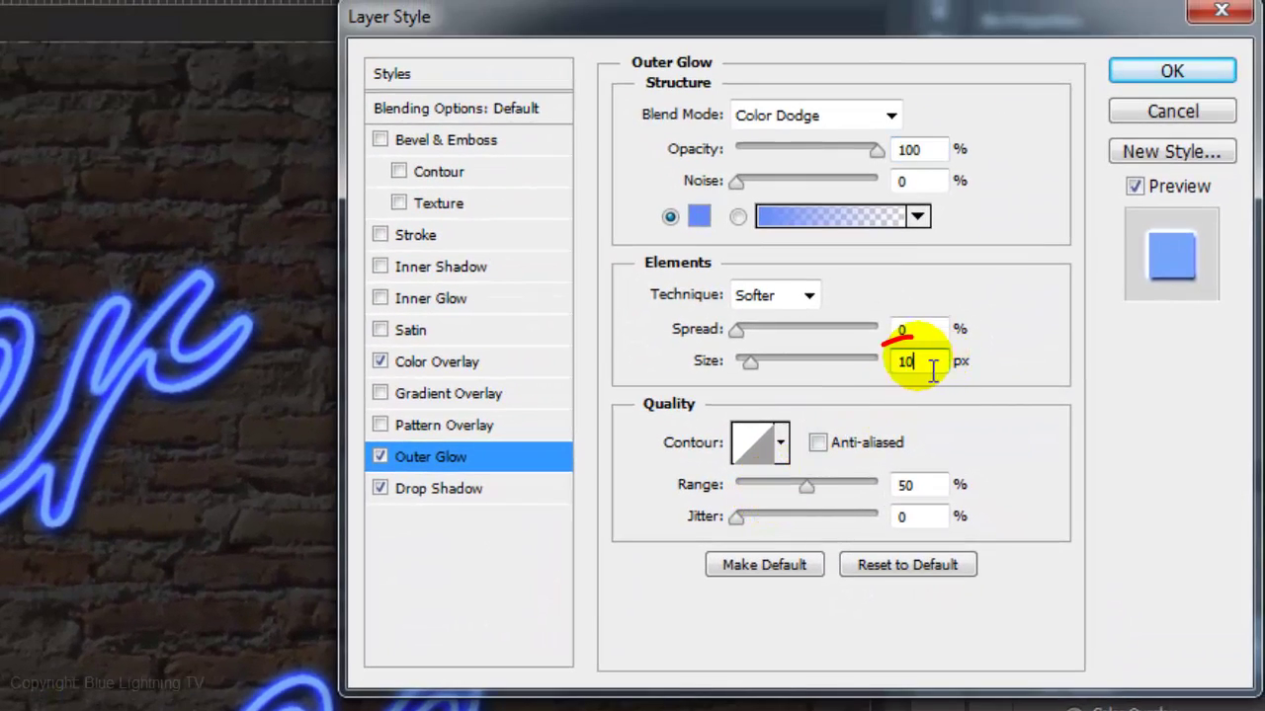
type("103")
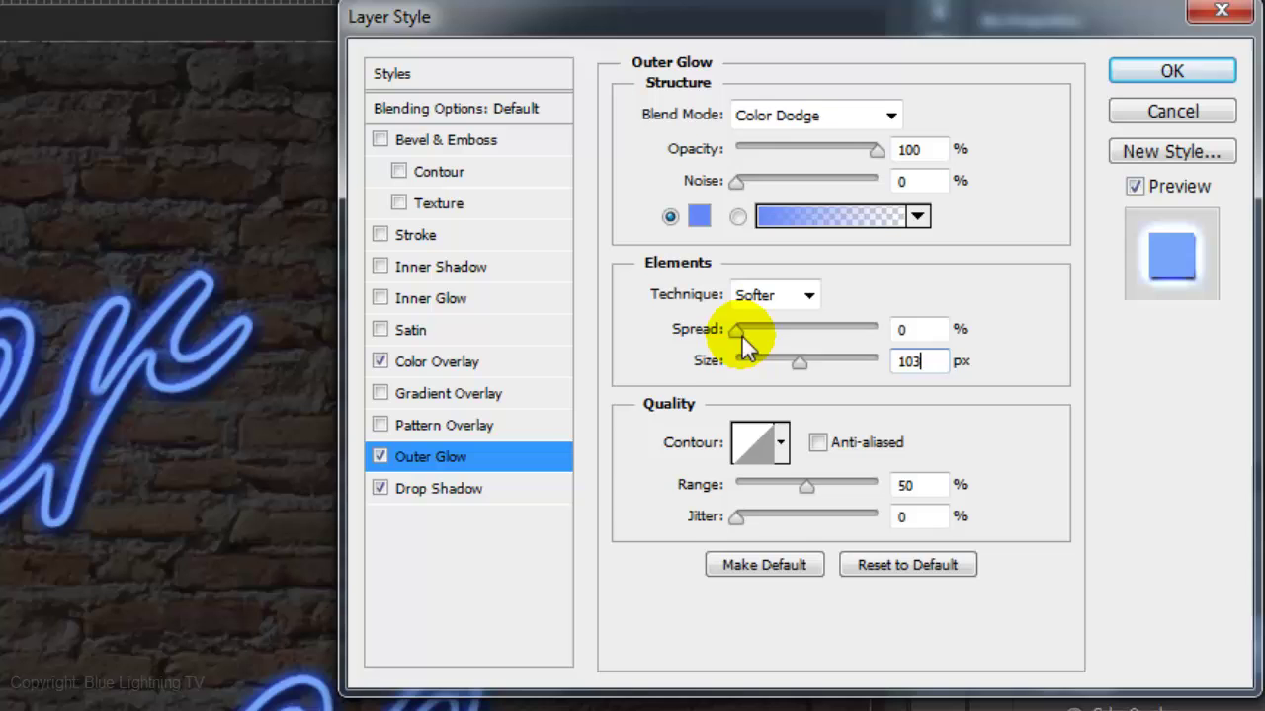
left_click(381, 488)
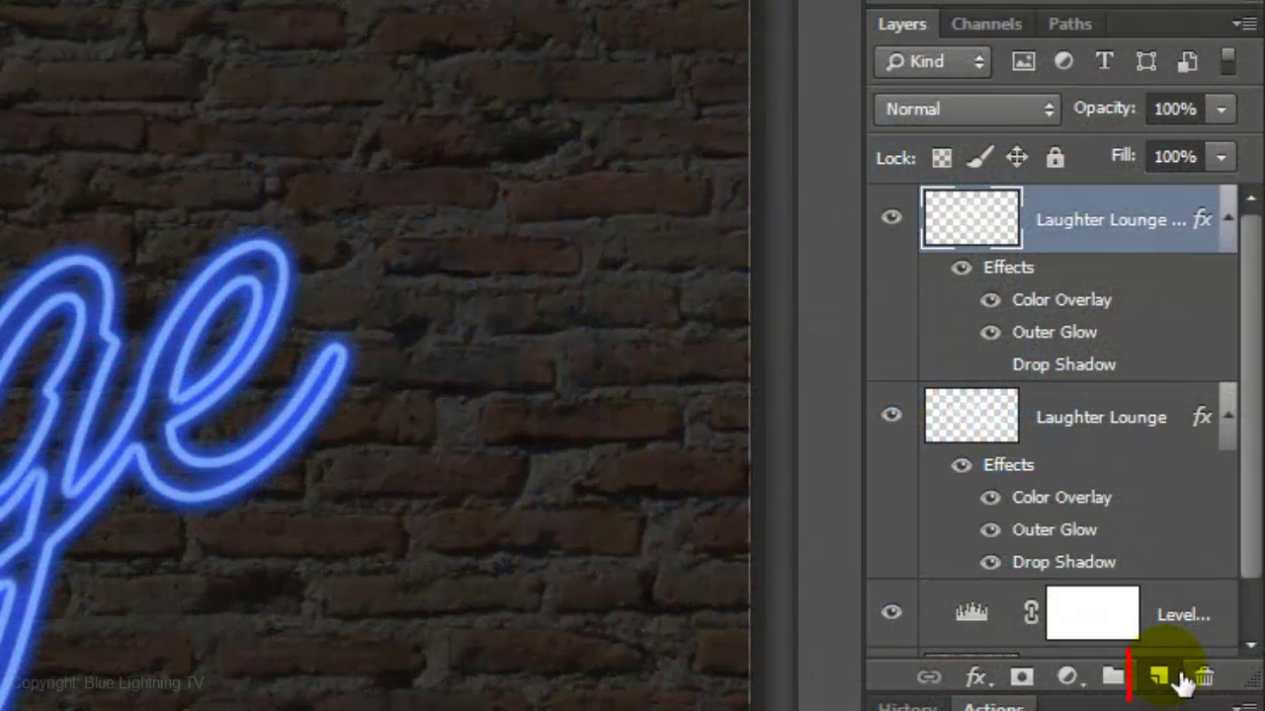
Step: Add a new empty layer at the top of the stack named TUBE HIGHLIGHT
left_click(1180, 680)
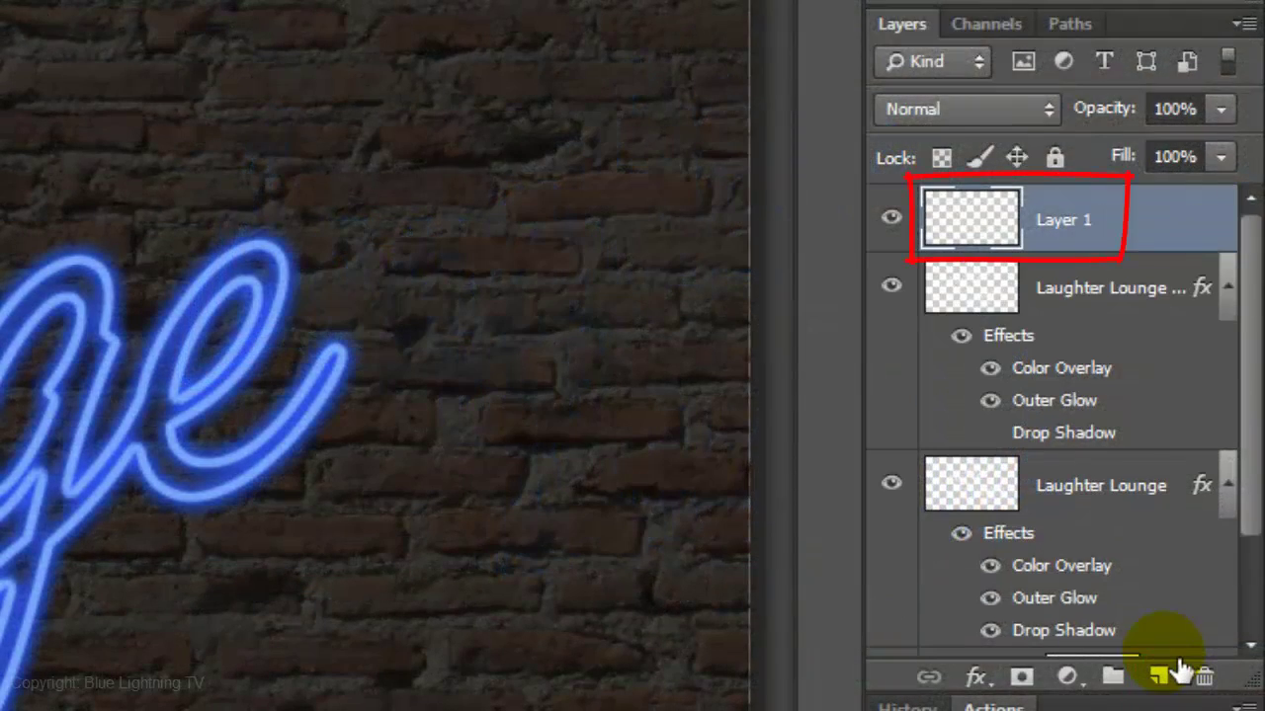
double_click(1063, 219)
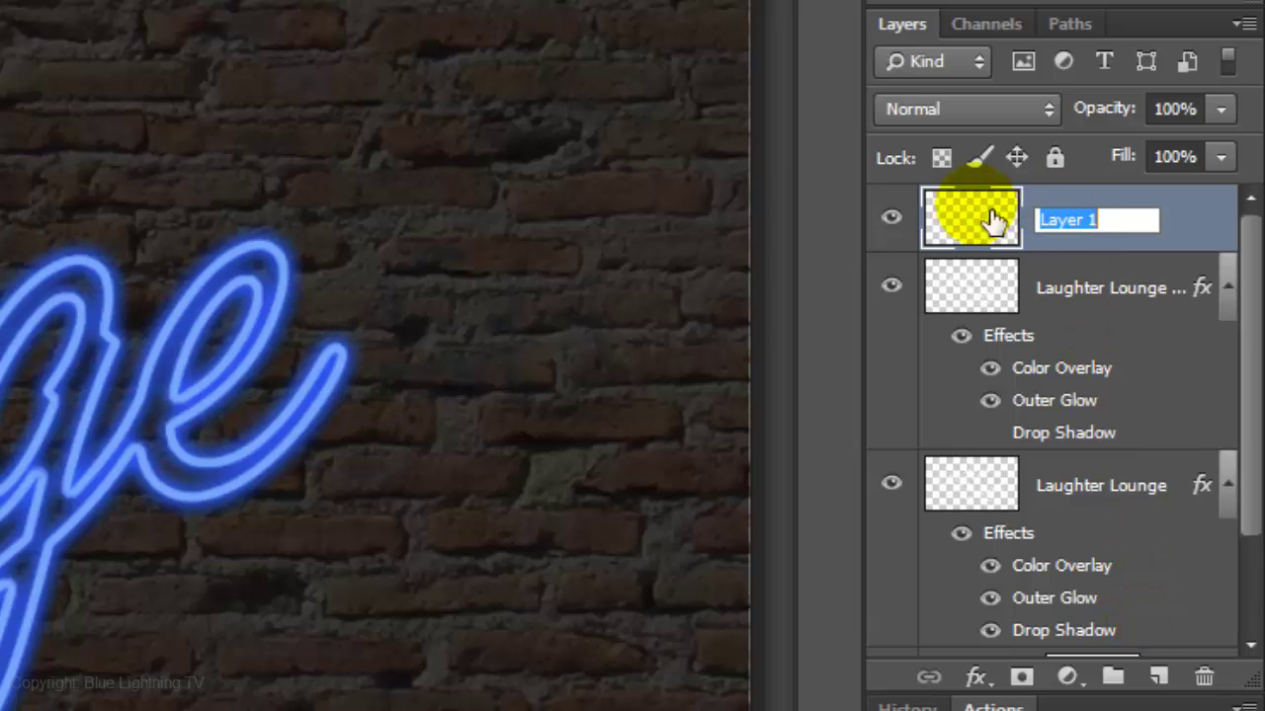
type("TUBE HIGHLIGHT")
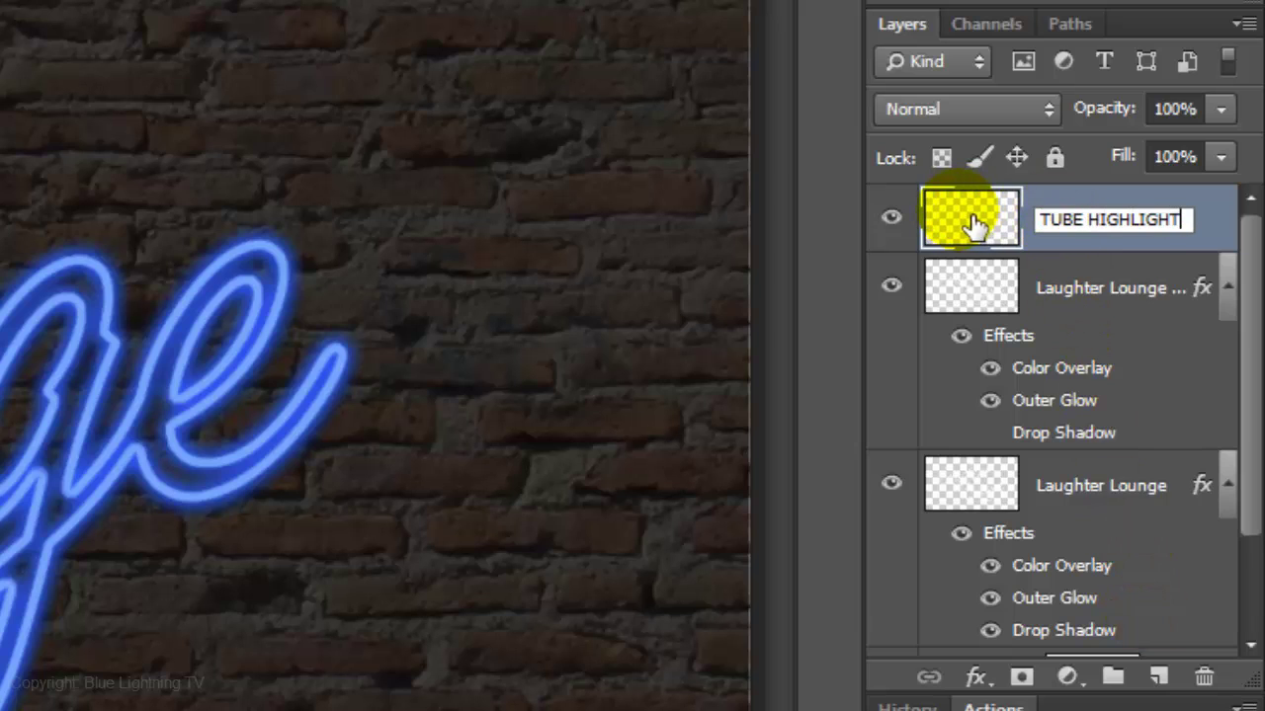
key("Return")
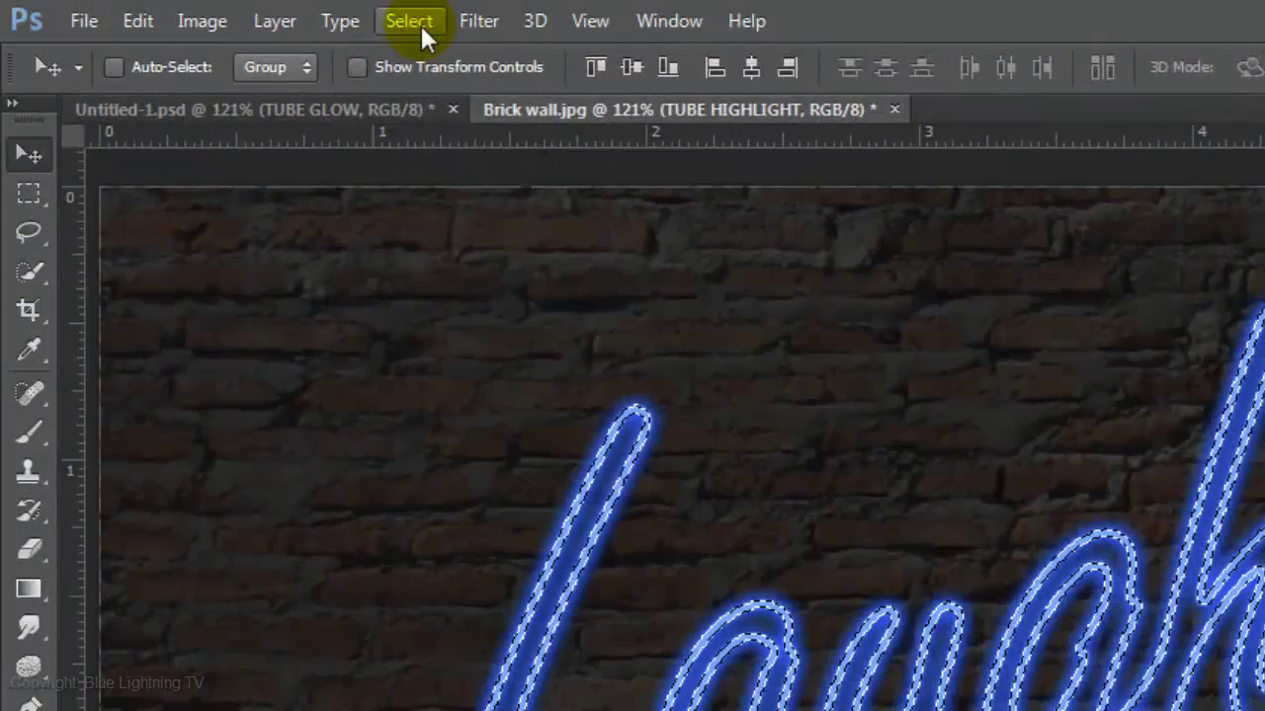
Step: Contract the neon lettering selection by 1 pixel using Select > Modify > Contract
left_click(420, 23)
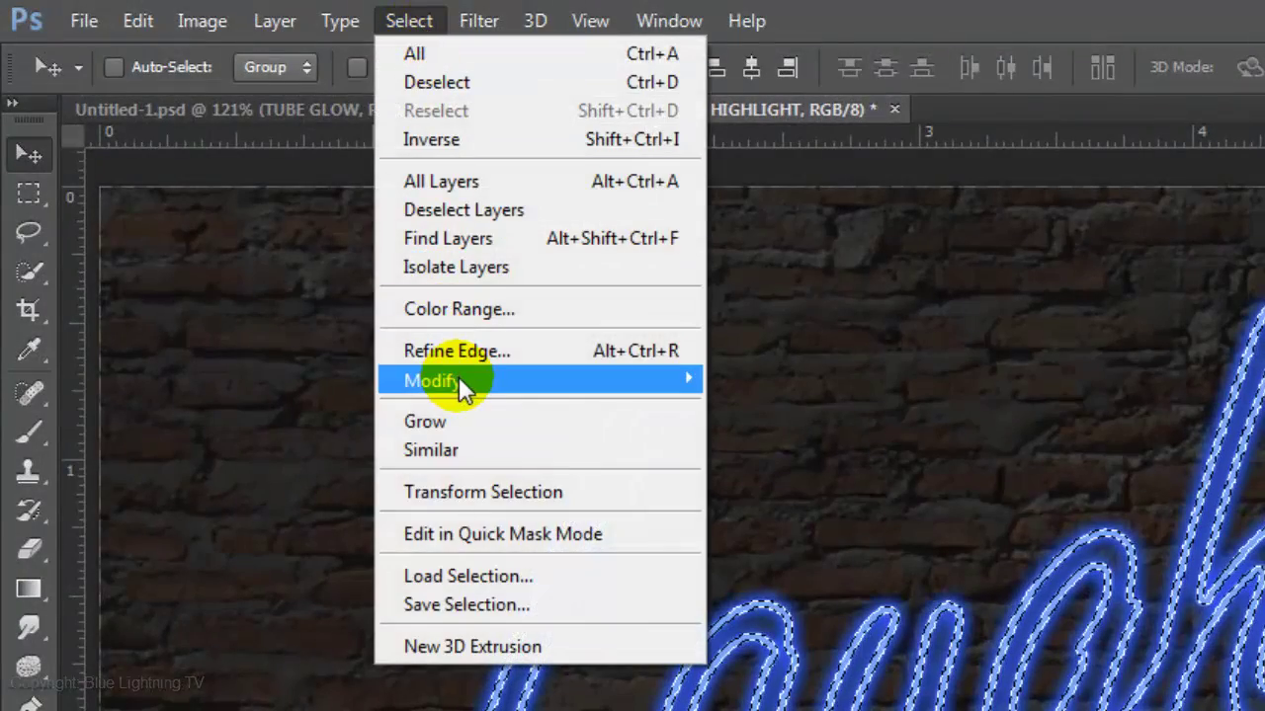
mouse_move(431, 381)
left_click(262, 461)
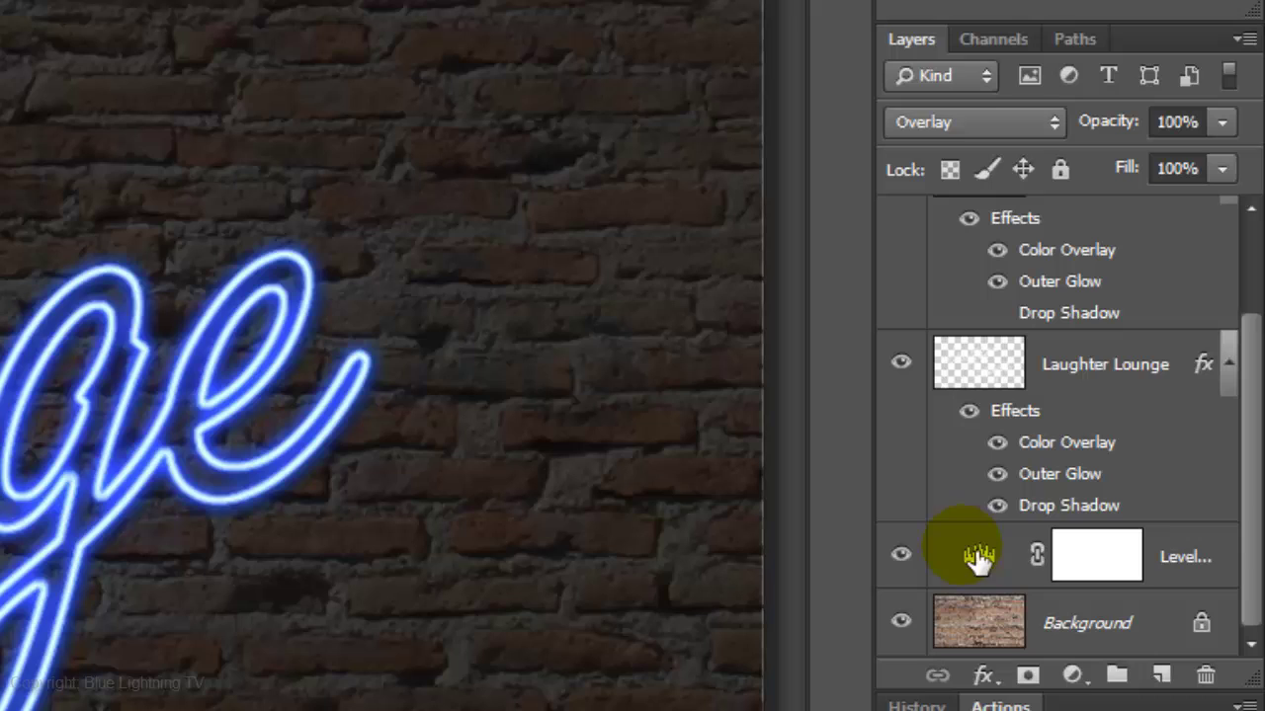
Step: Add a BRICK GLOW layer above Levels and load the text channel as a selection
left_click(978, 559)
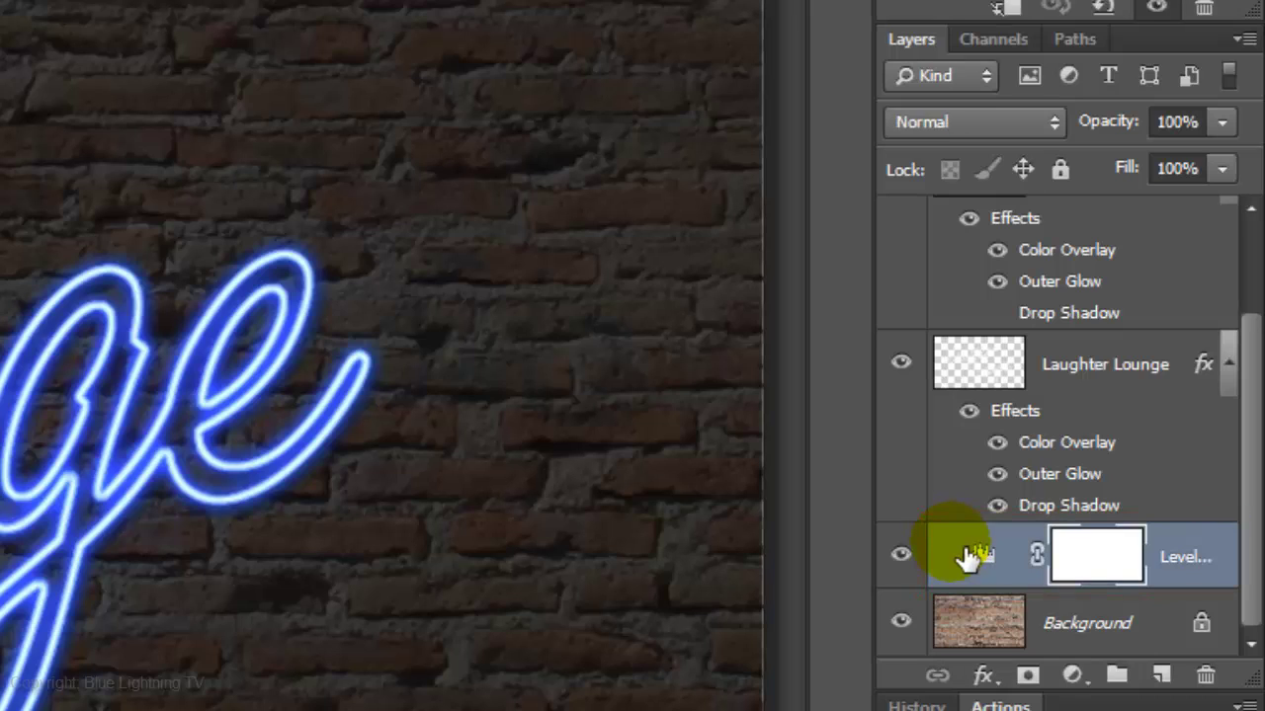
left_click(1166, 678)
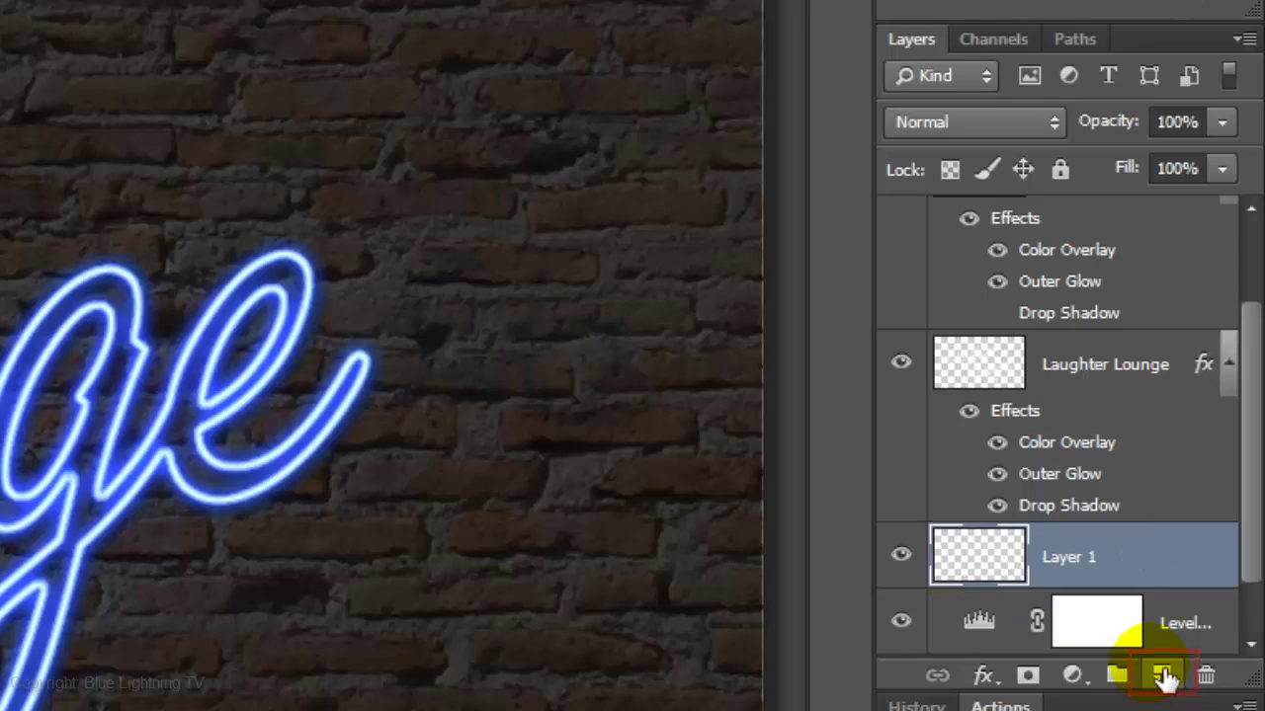
double_click(1070, 558)
type("BRICK GLOW")
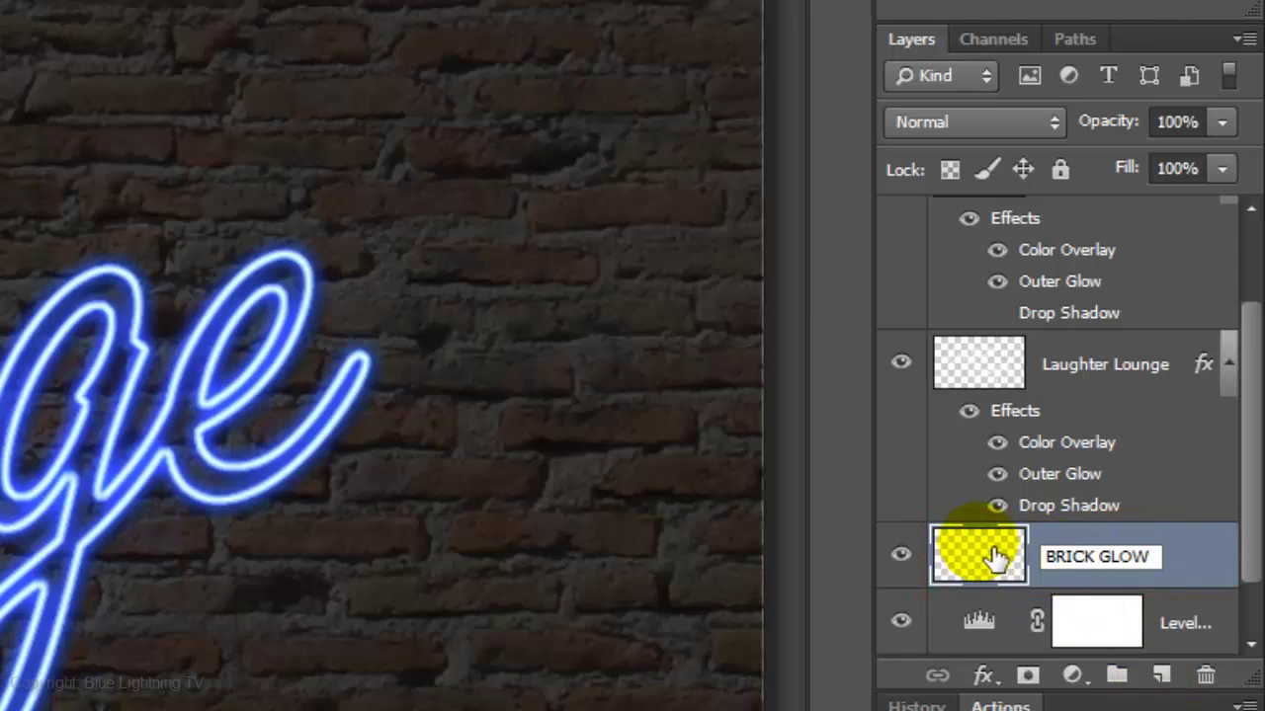
key("Return")
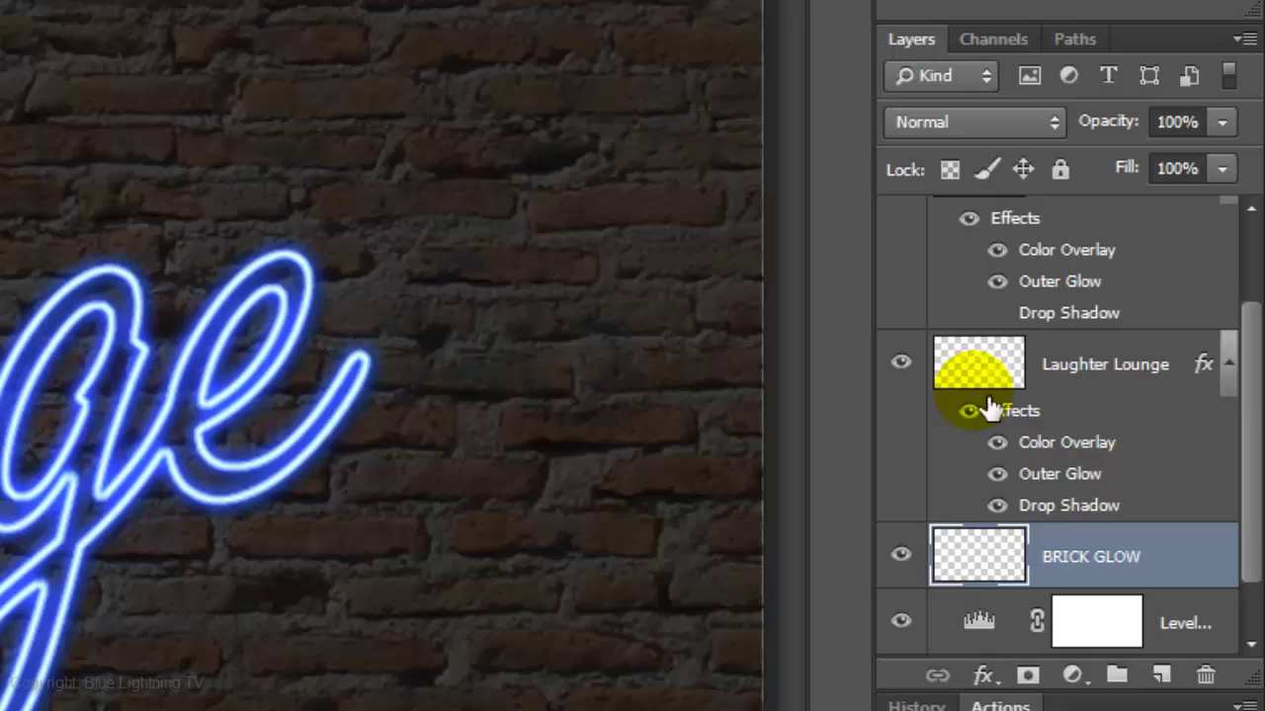
left_click(994, 39)
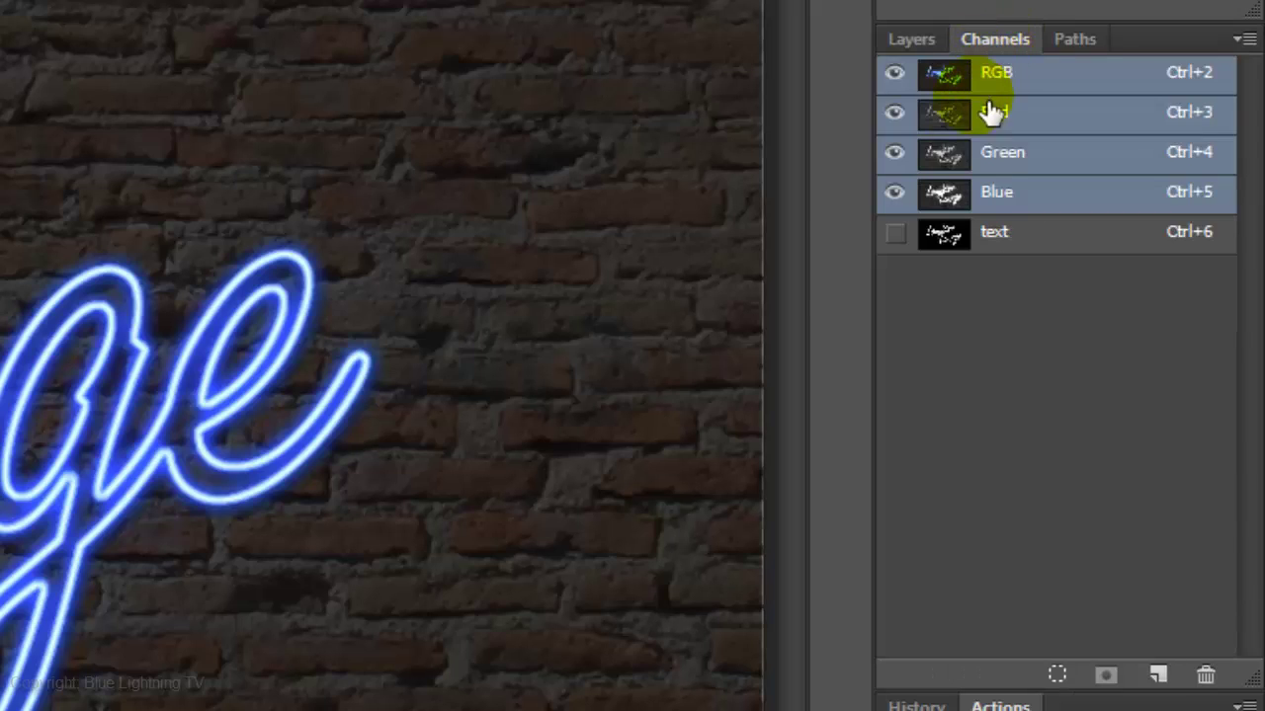
left_click(945, 233, "ctrl")
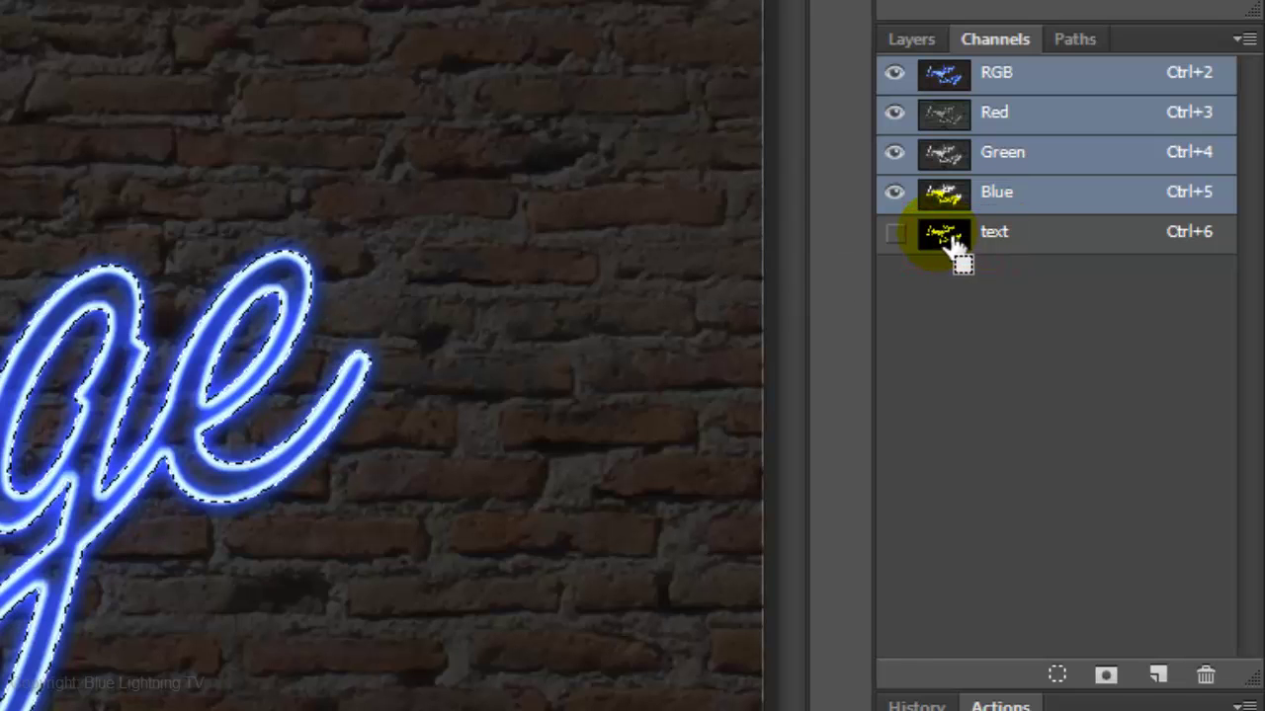
Step: Refine the text selection with 50 px feather and Shift Edge 70, and blend BRICK GLOW as Overlay
left_click(912, 40)
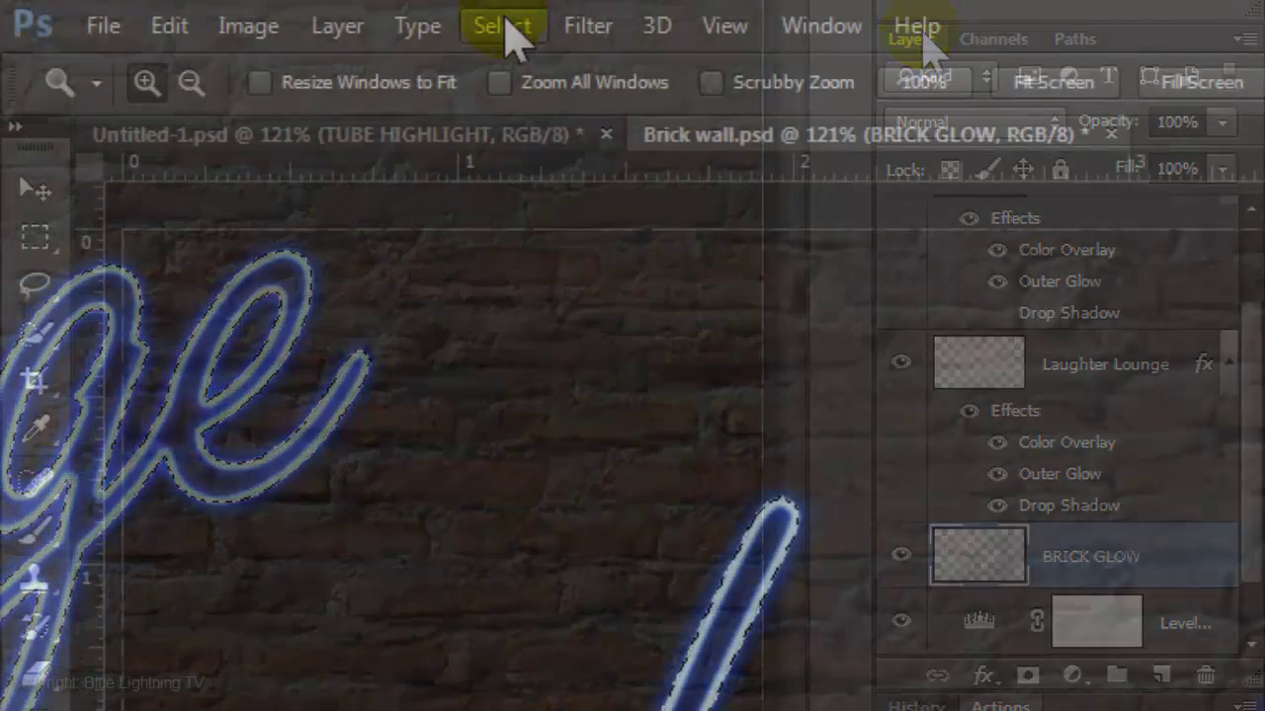
left_click(502, 26)
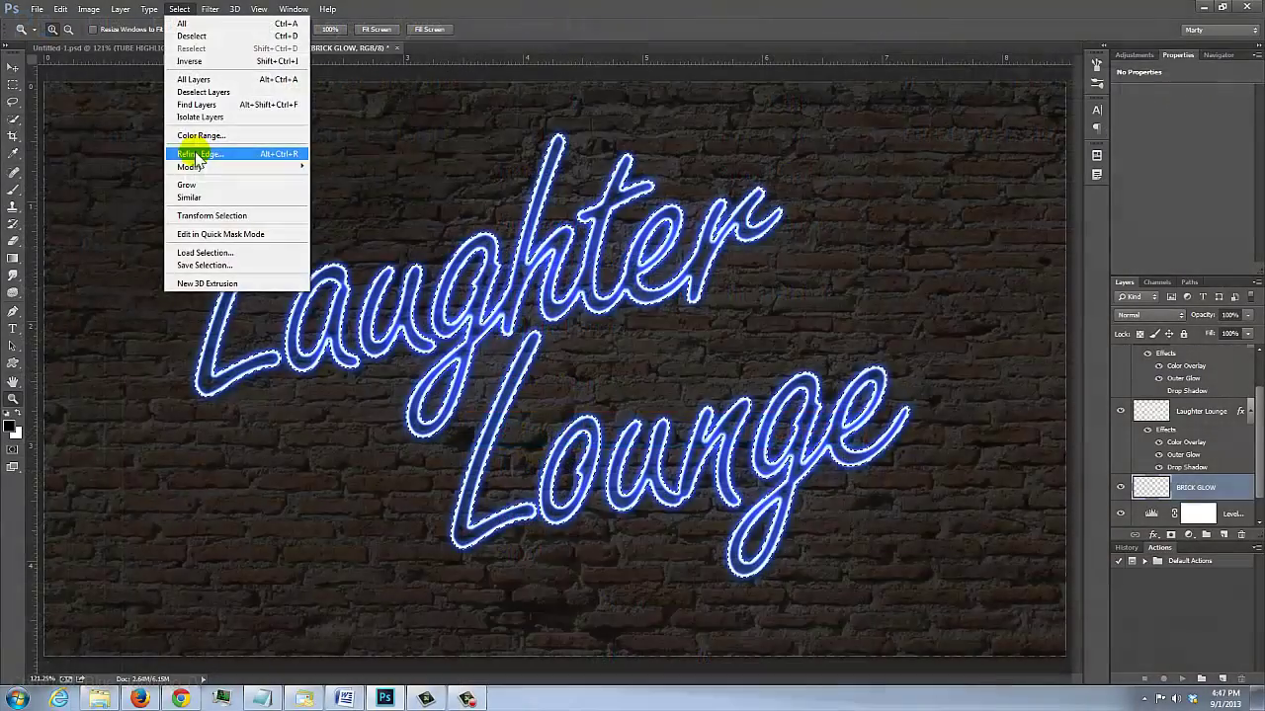
left_click(561, 431)
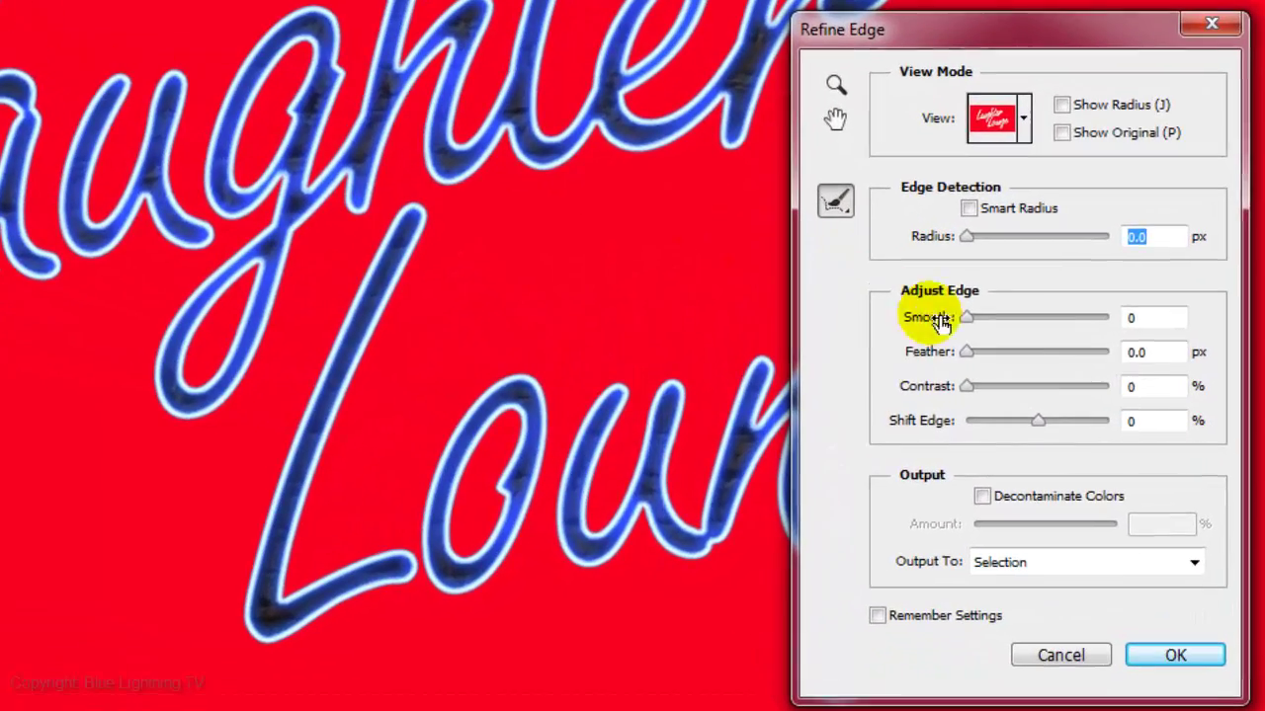
double_click(1146, 352)
type("50")
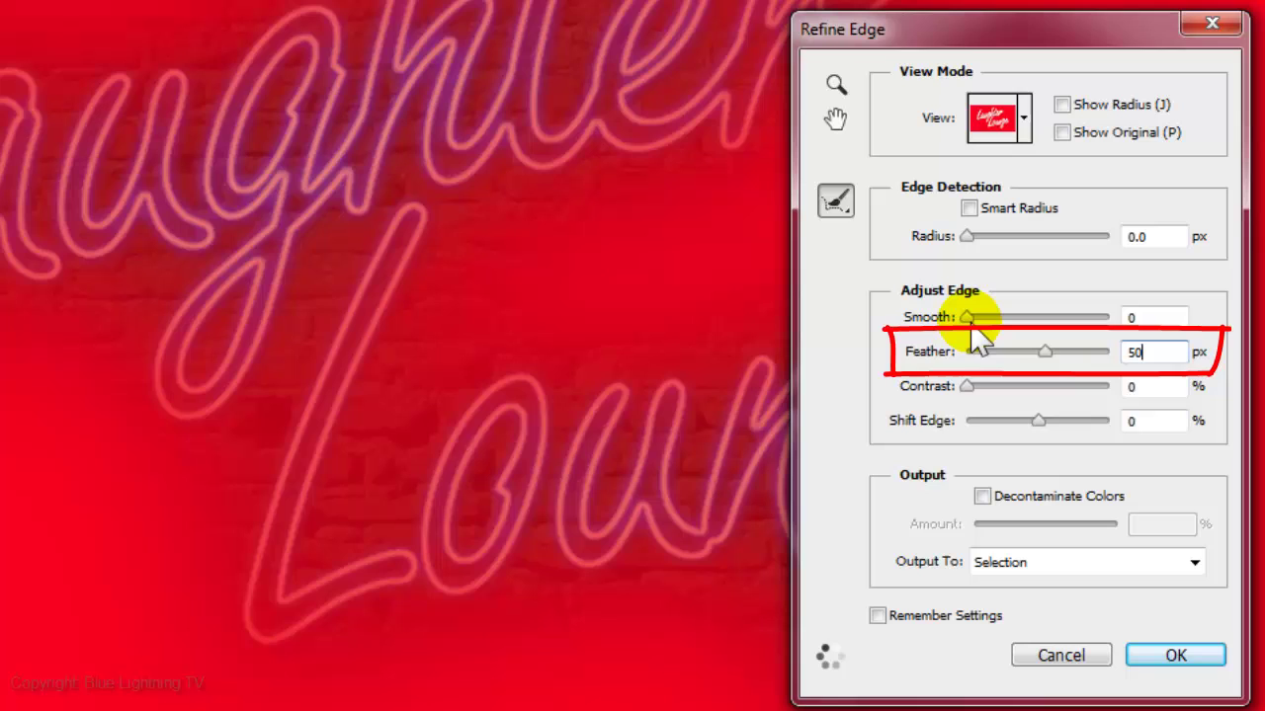
double_click(1147, 421)
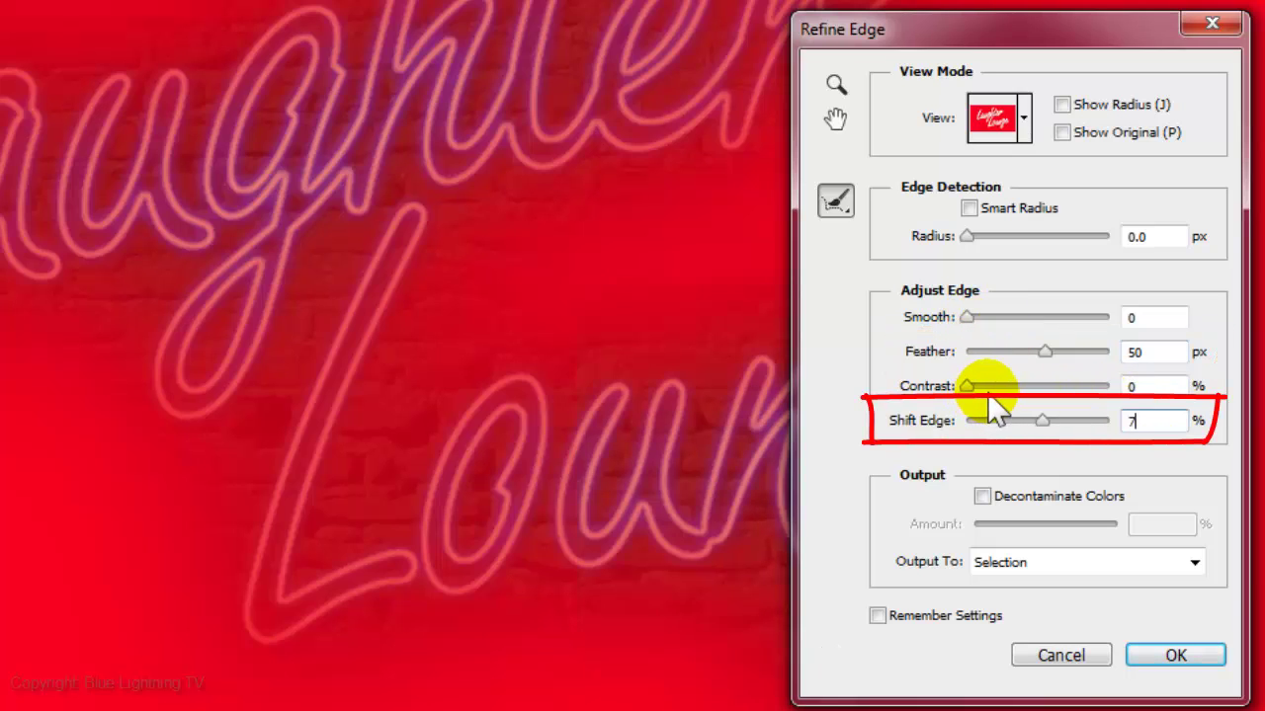
type("70")
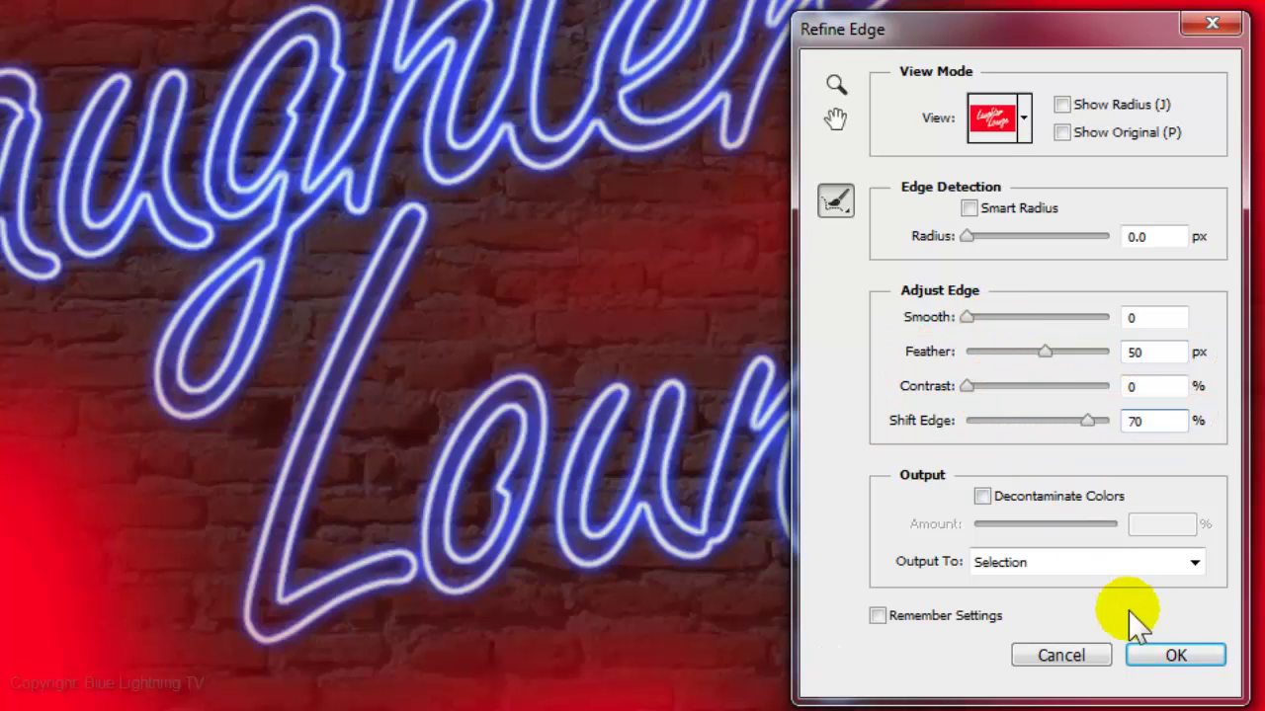
left_click(1175, 655)
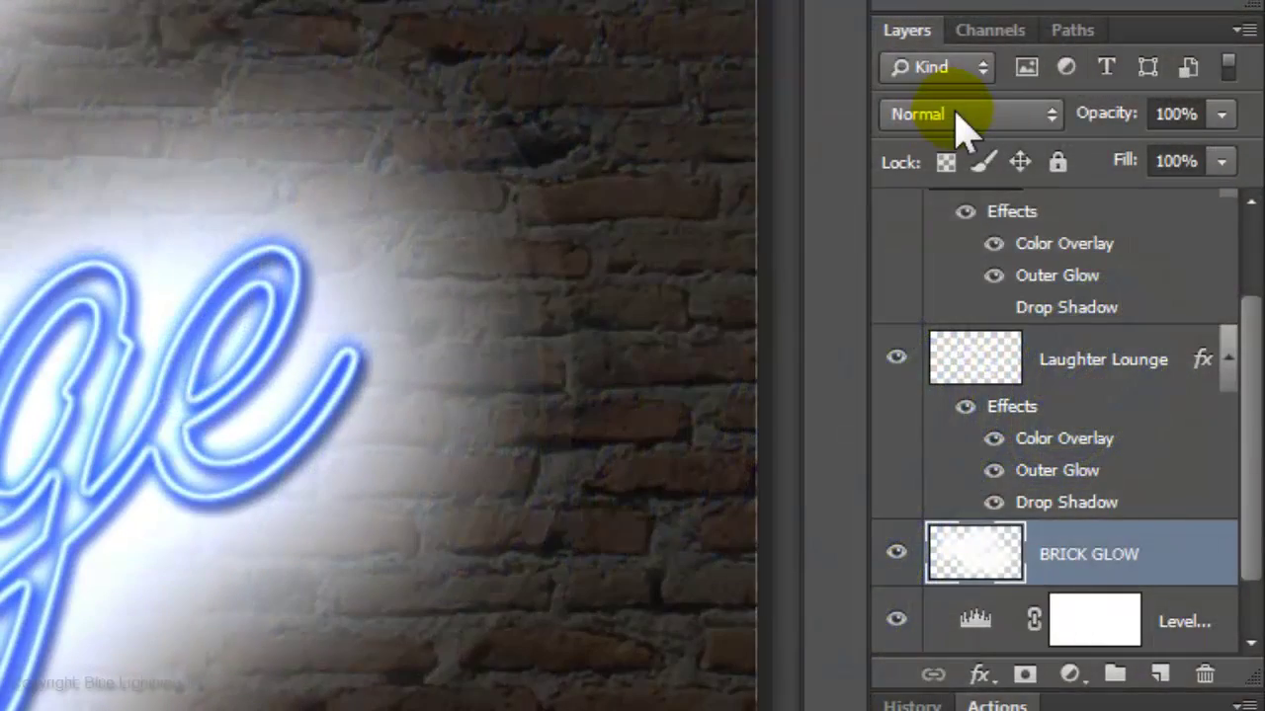
left_click(963, 116)
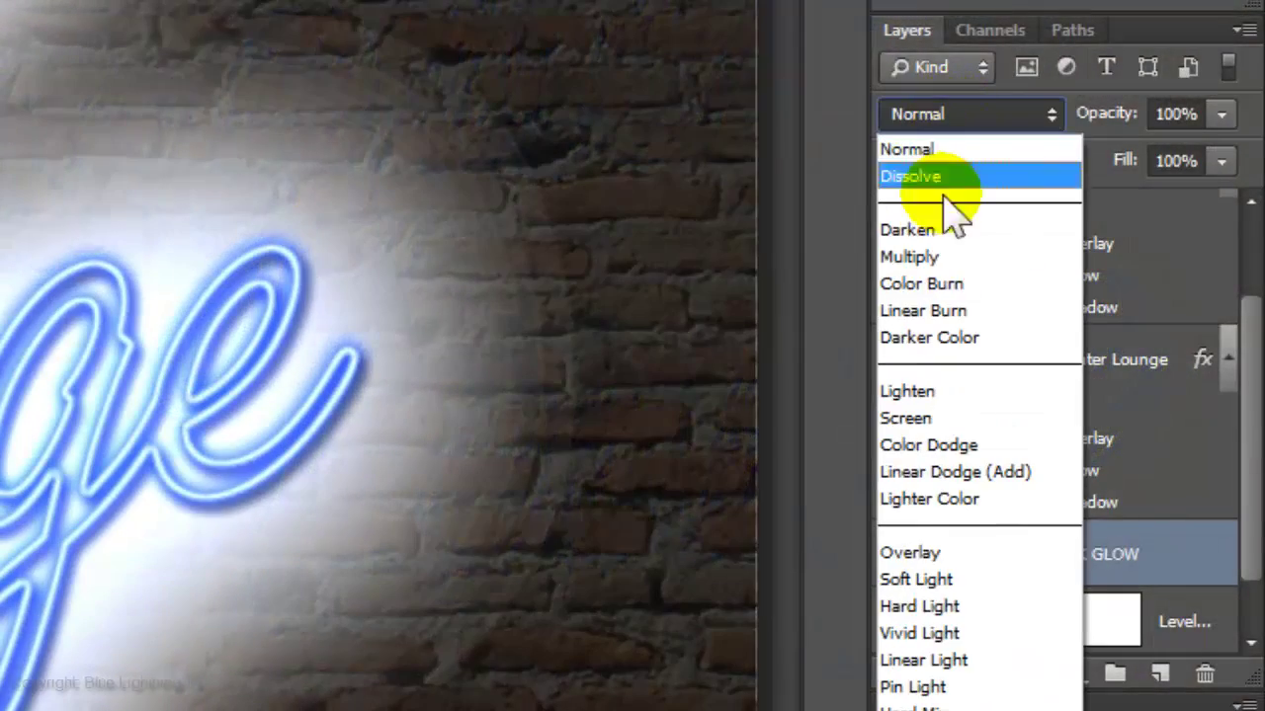
left_click(911, 554)
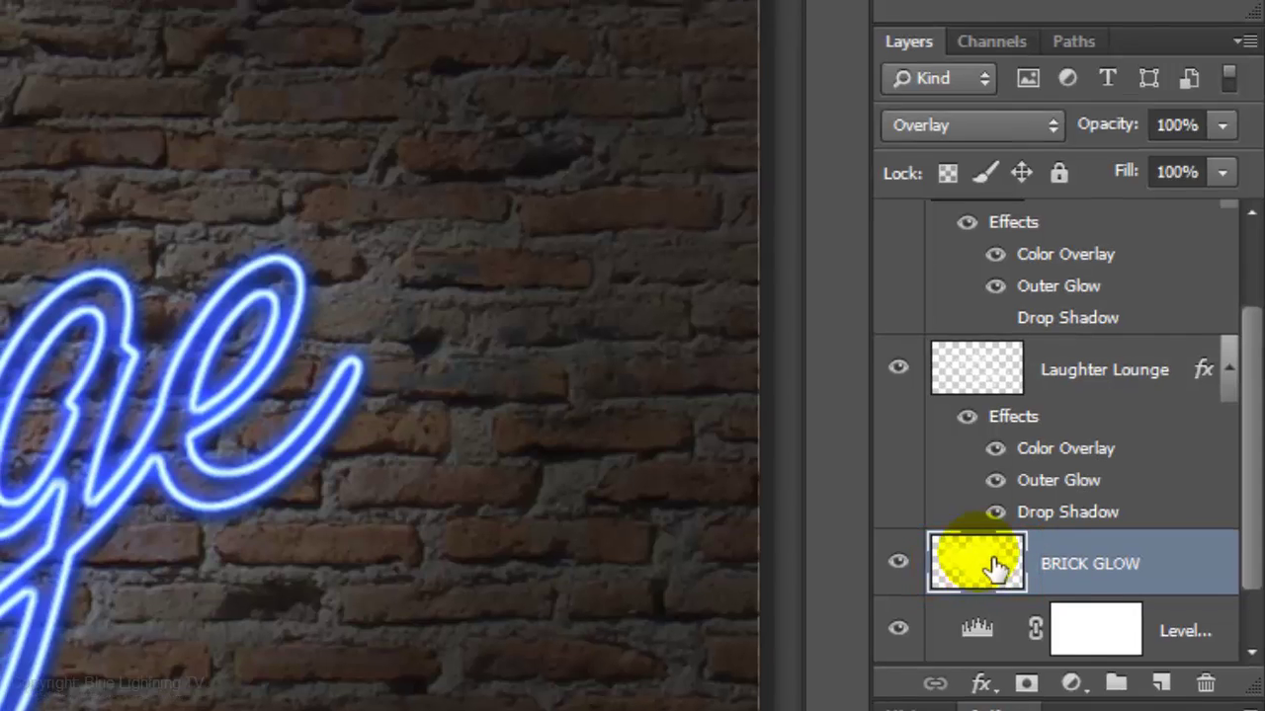
Step: Give BRICK GLOW a 0042FF Color Overlay in Color mode at 70% opacity
double_click(976, 555)
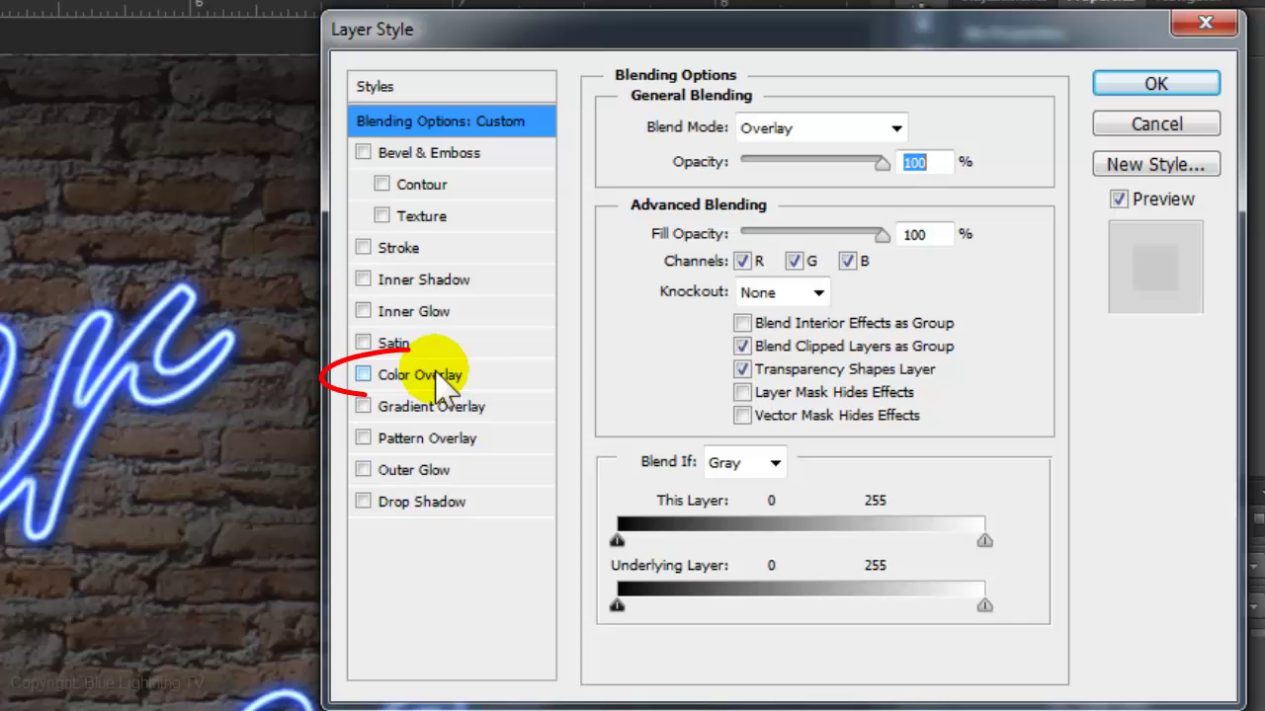
left_click(420, 374)
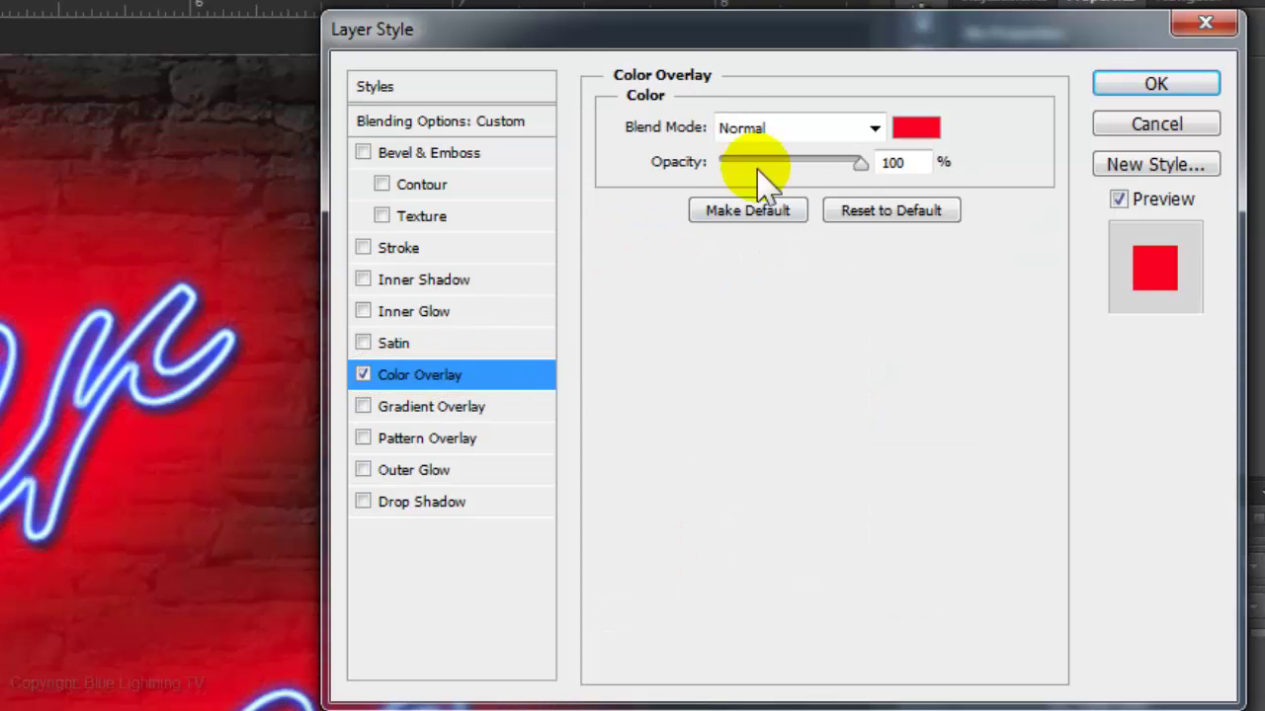
left_click(917, 127)
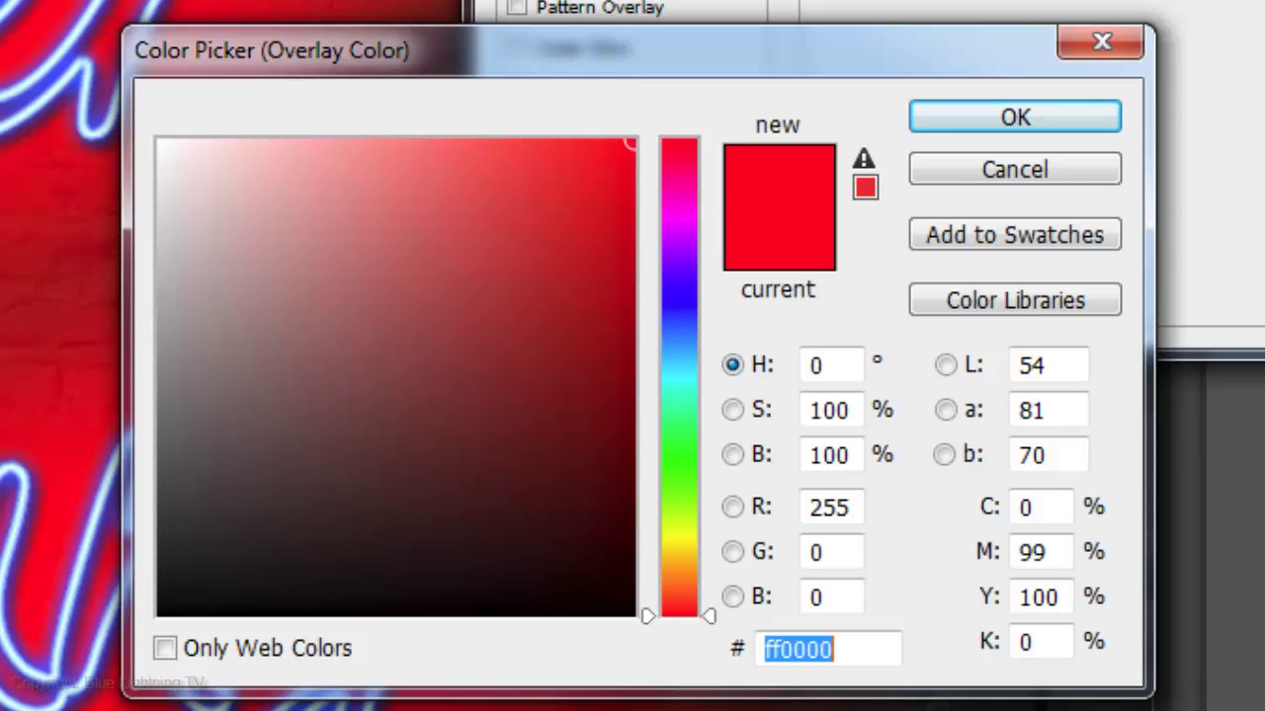
type("0042")
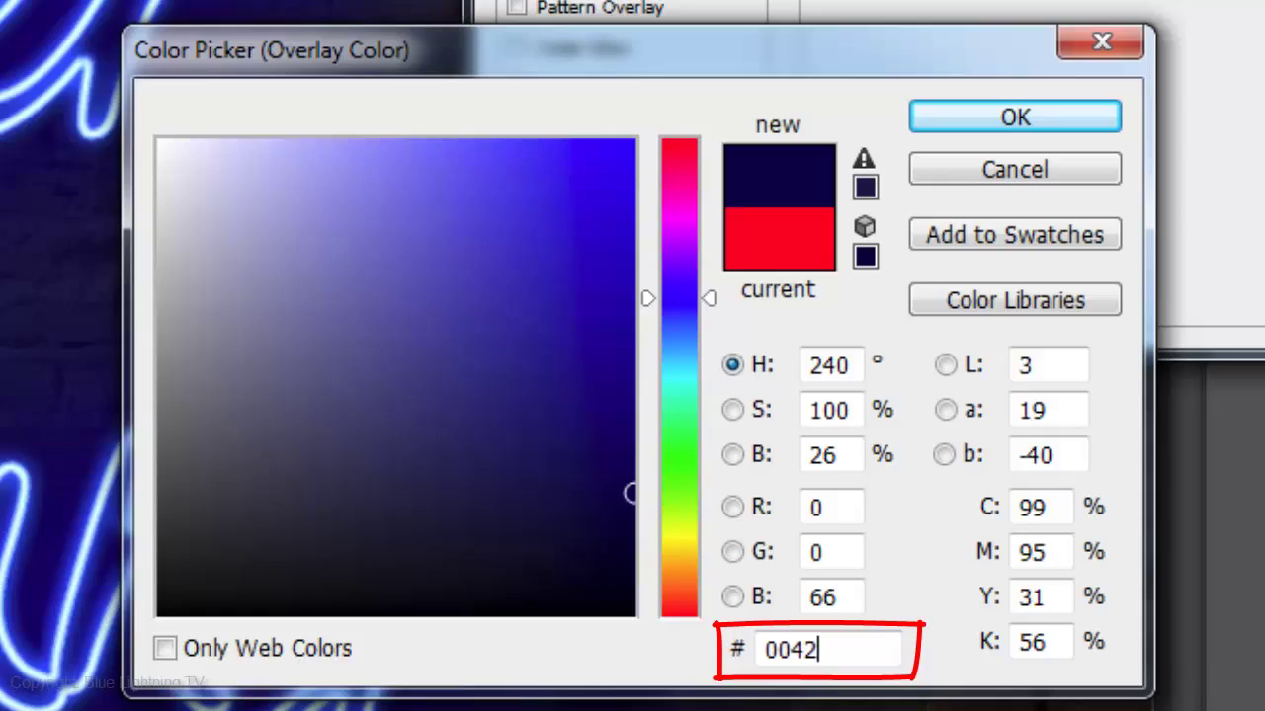
type("FF")
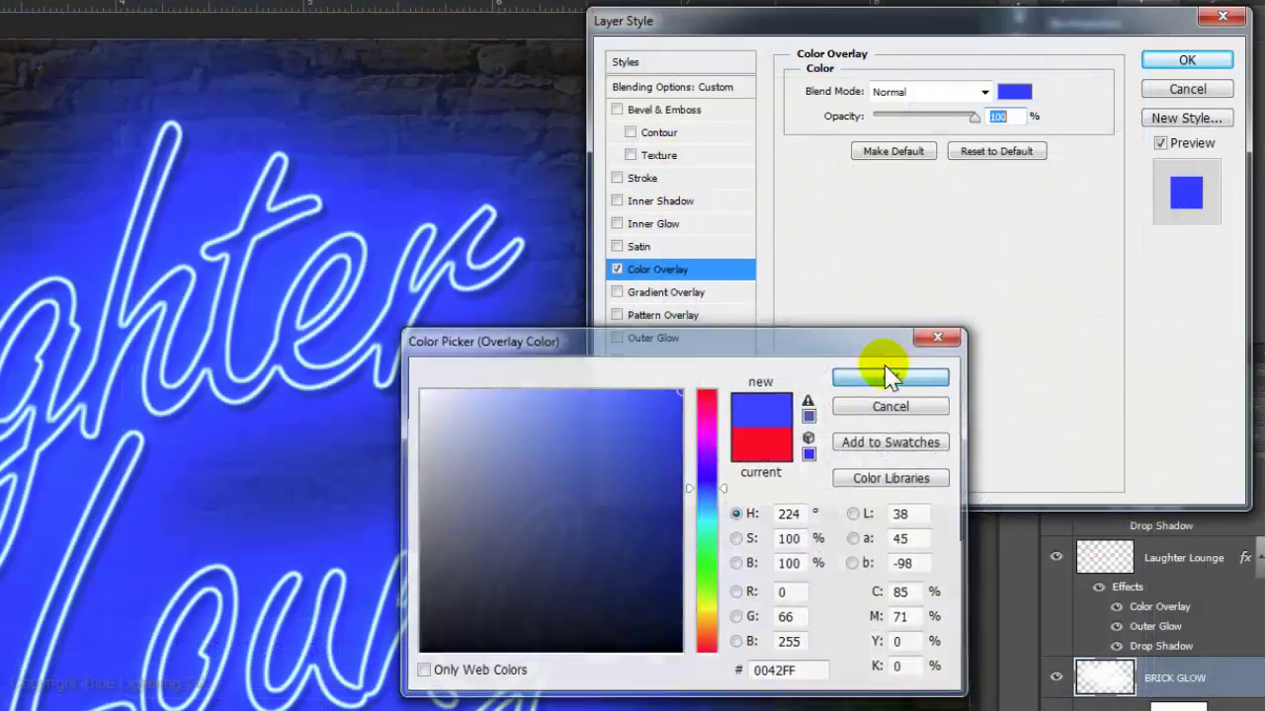
left_click(932, 367)
left_click(984, 92)
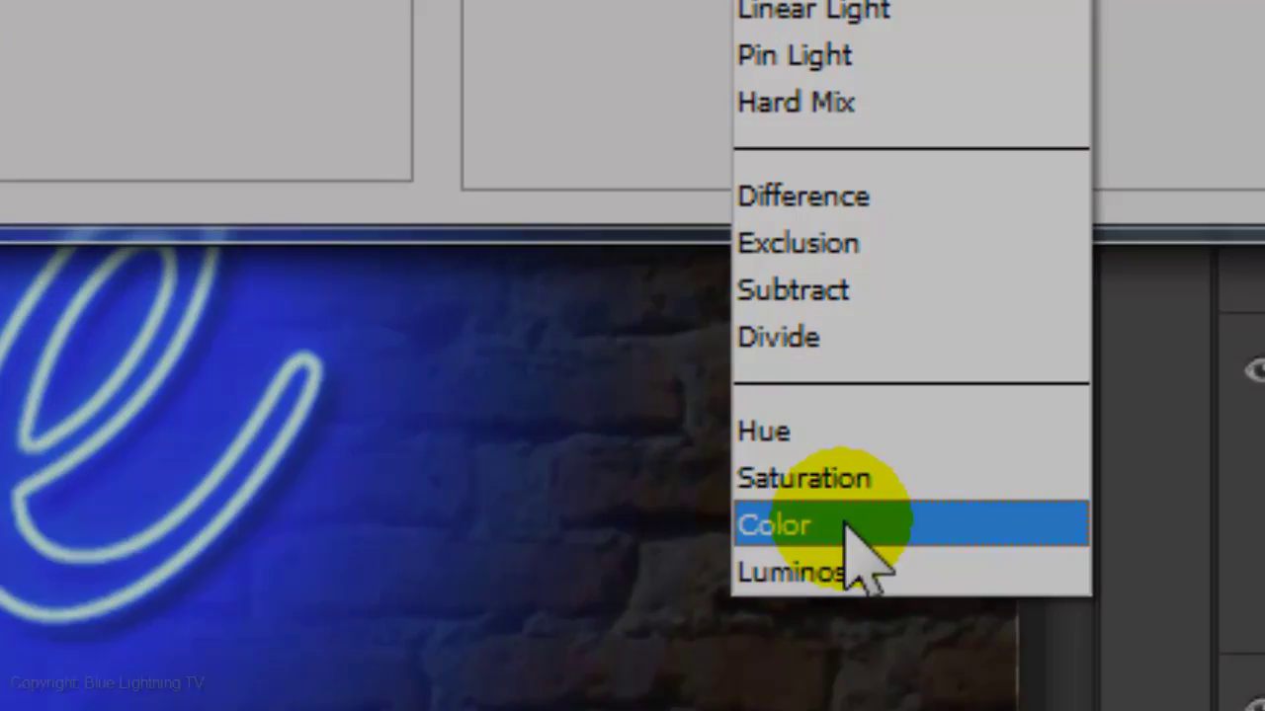
left_click(850, 554)
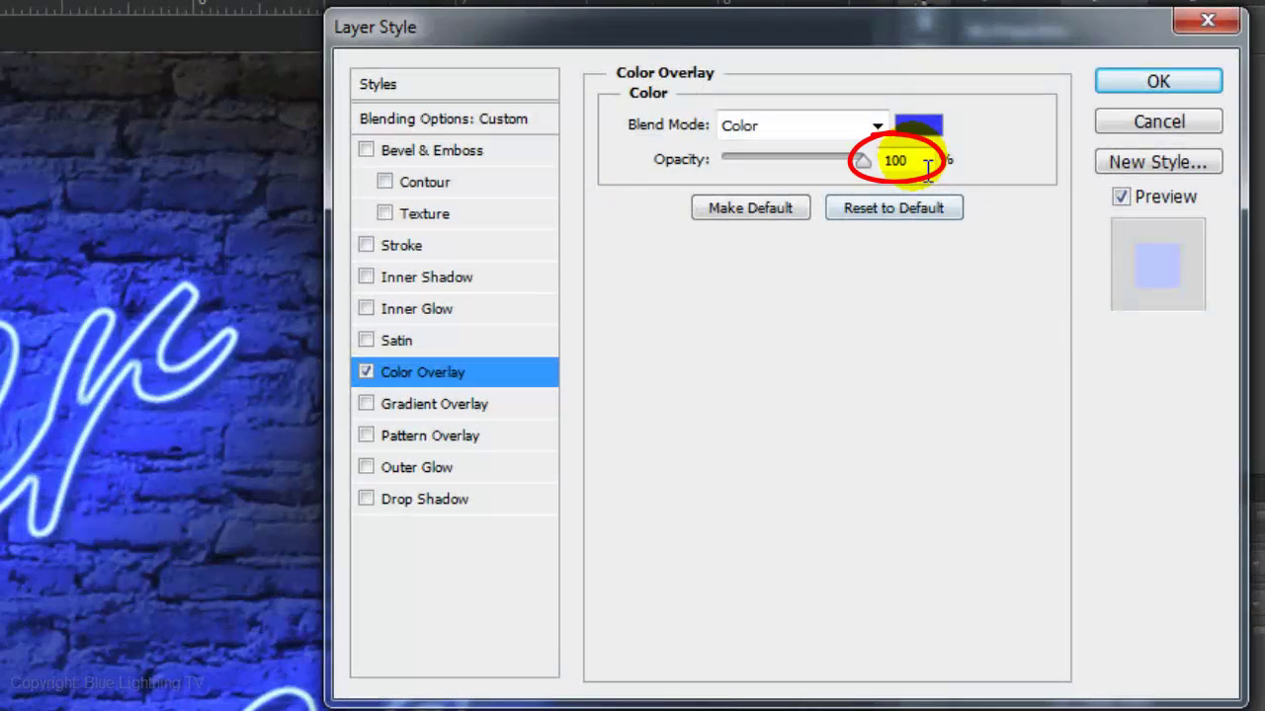
double_click(899, 161)
type("70")
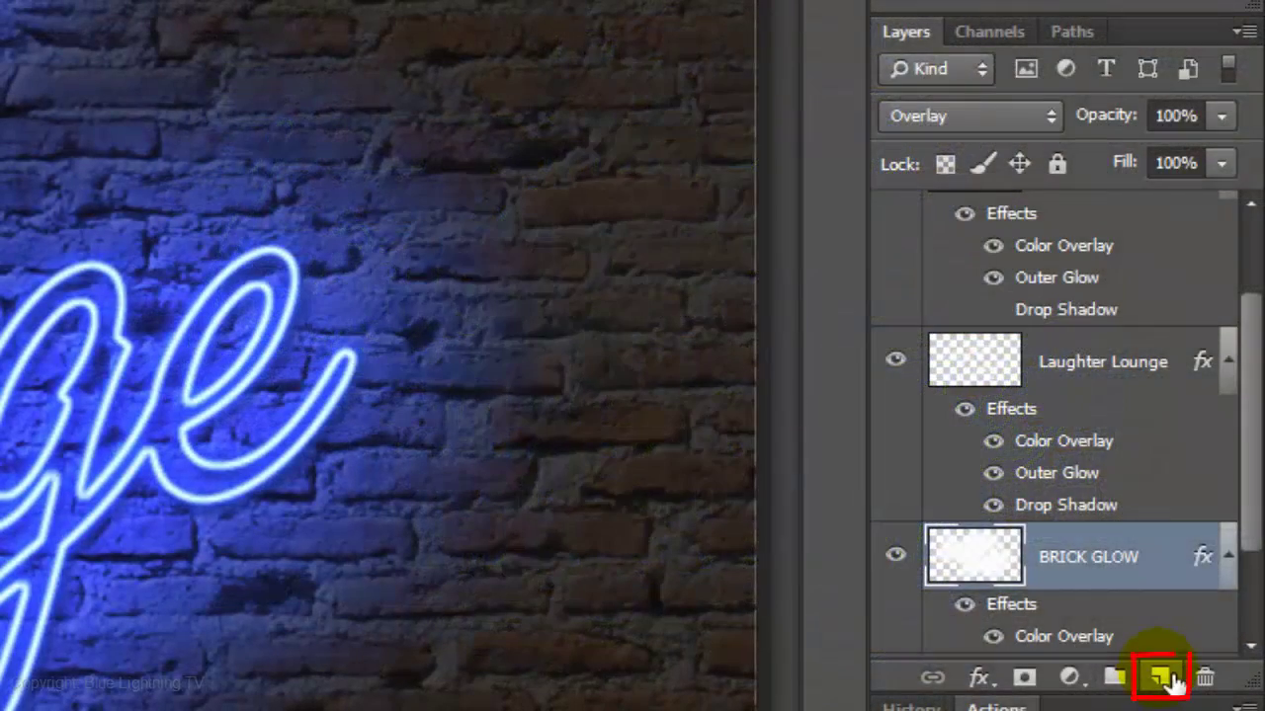
Step: Add a BRICK GLOW 2 layer and load the text channel as a selection
left_click(1161, 678)
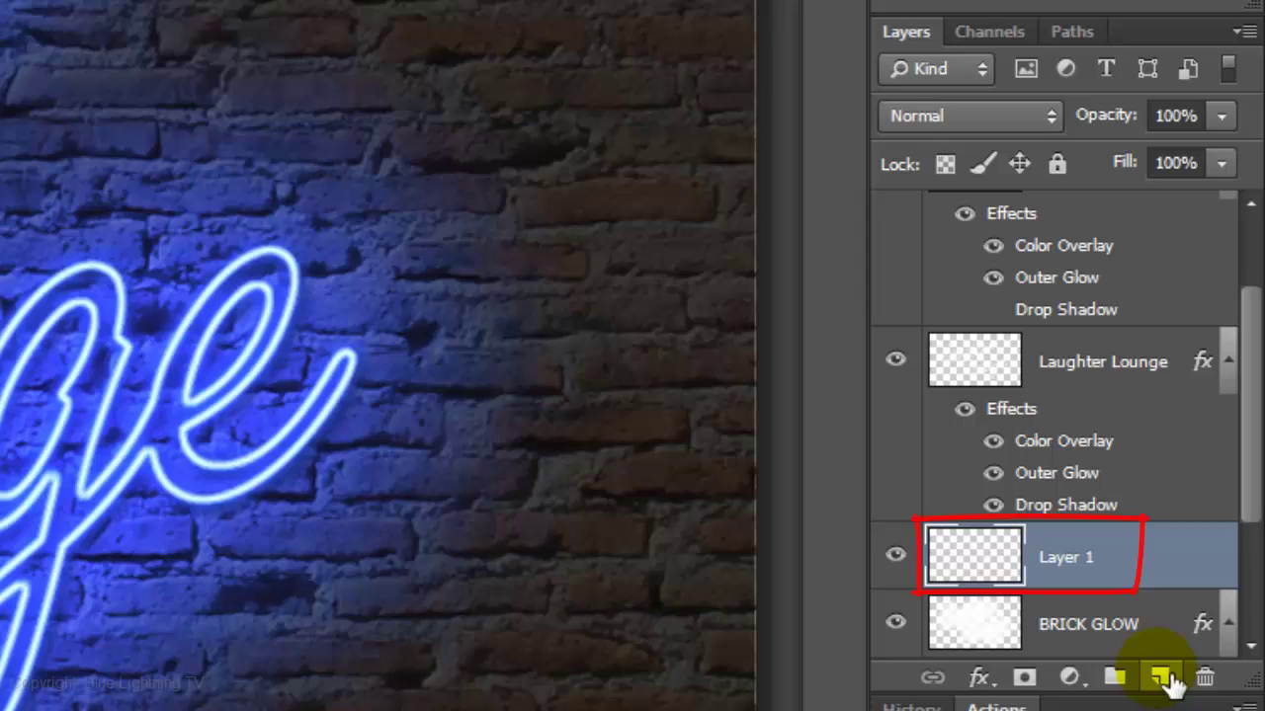
double_click(1066, 557)
type("BRICK GLOW 2")
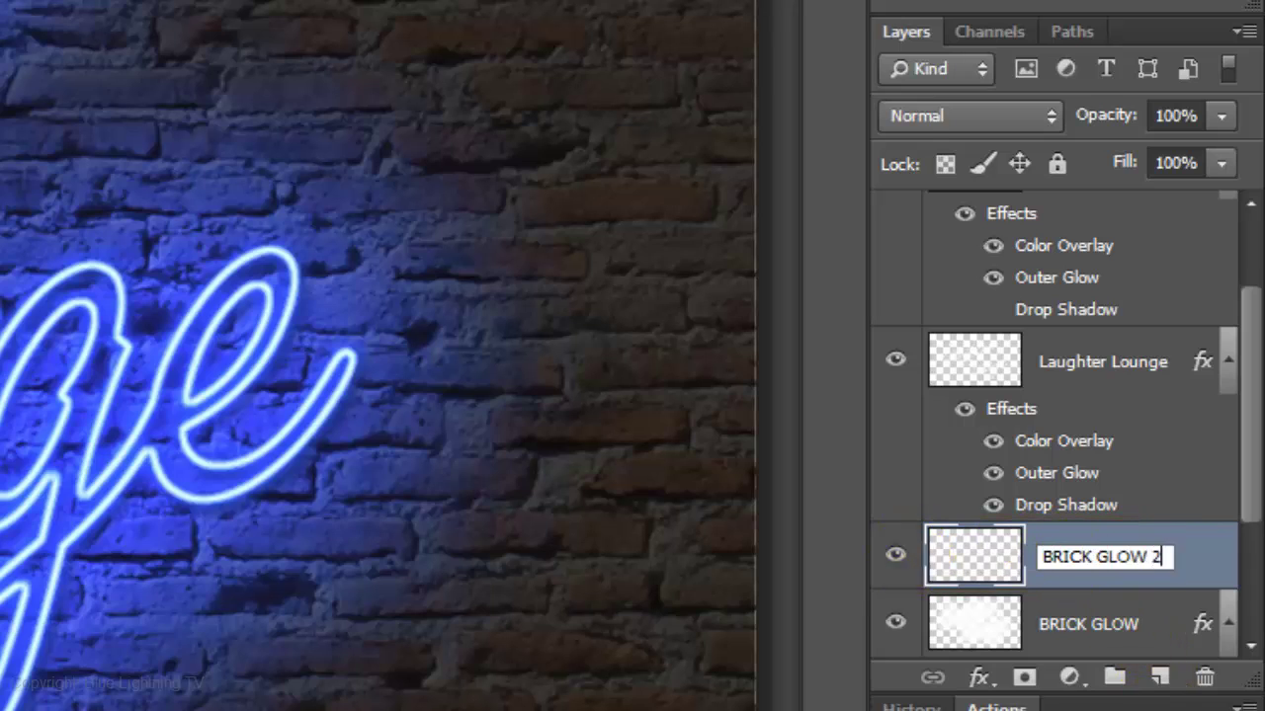
key("Return")
left_click(991, 31)
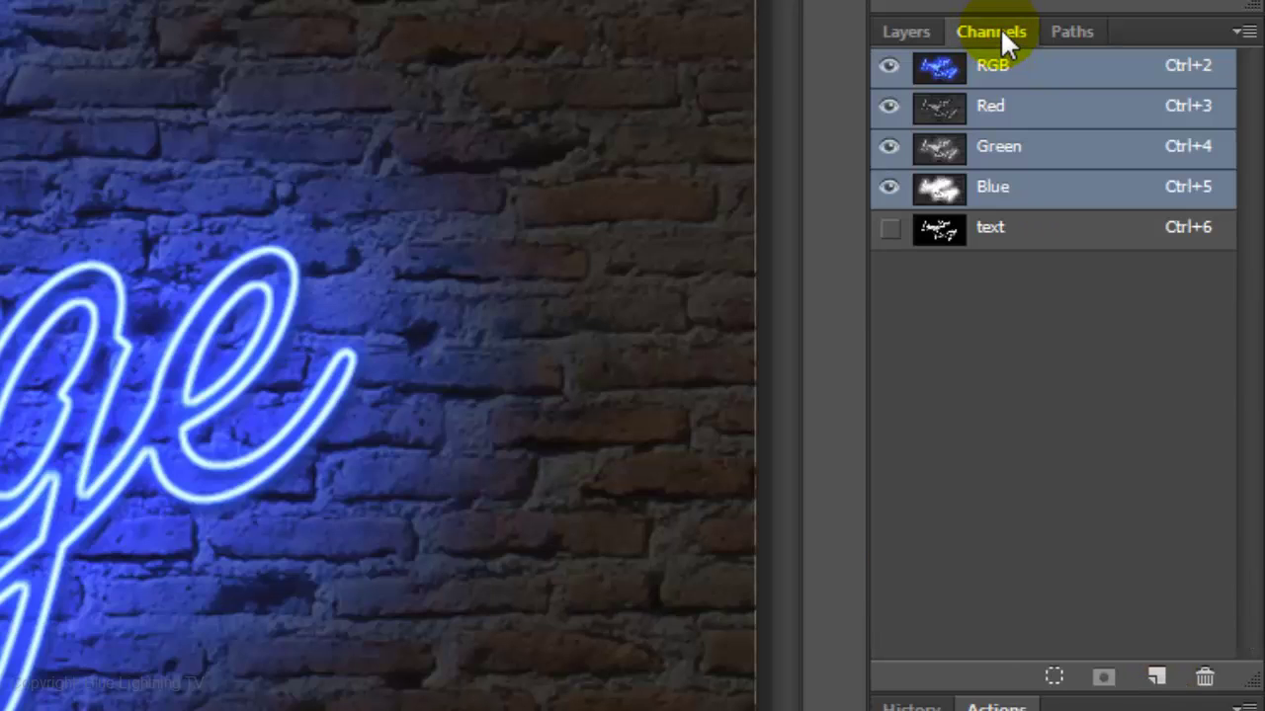
left_click(941, 229, "ctrl")
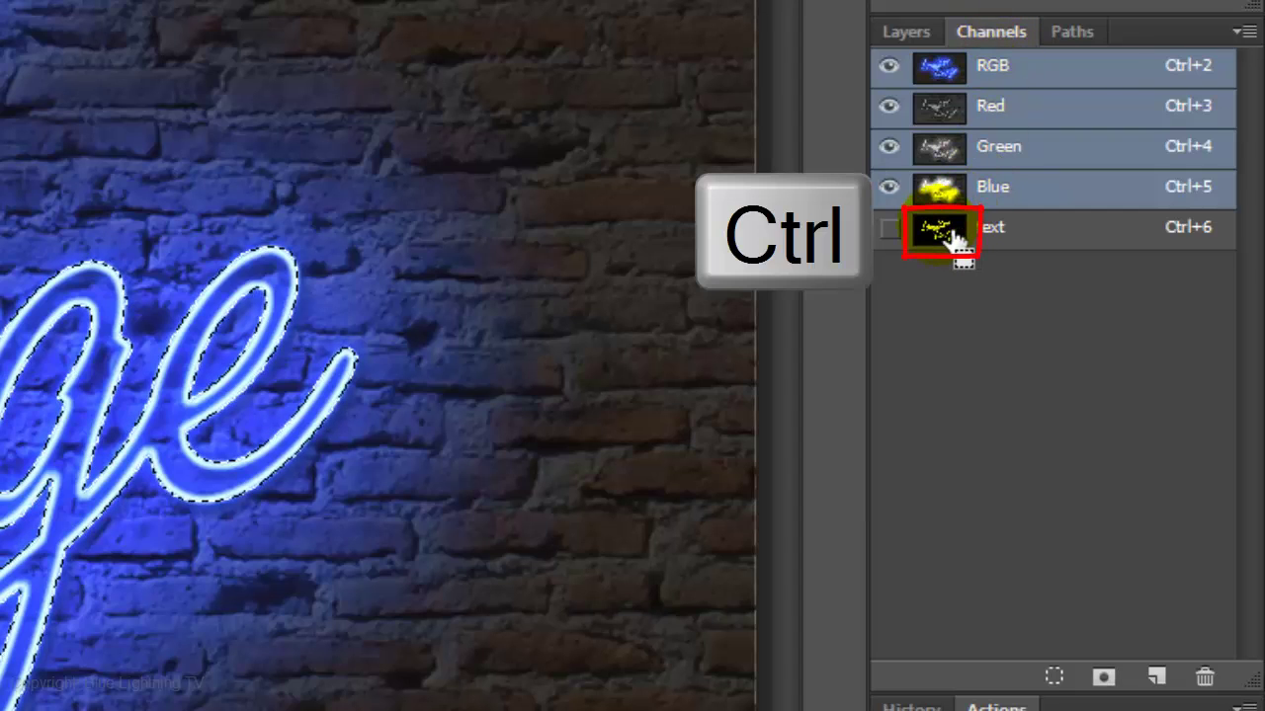
left_click(906, 32)
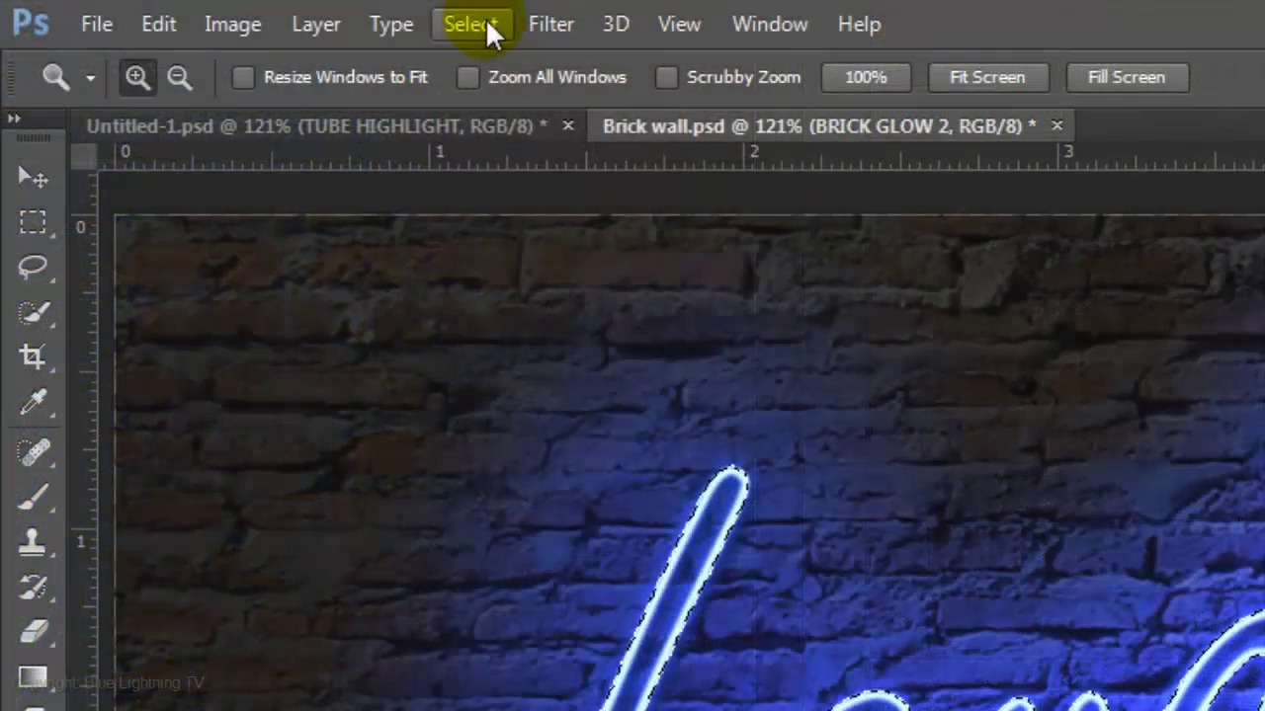
Step: Refine the selection with 50 px feather and 40% Shift Edge, then fill it white
left_click(485, 18)
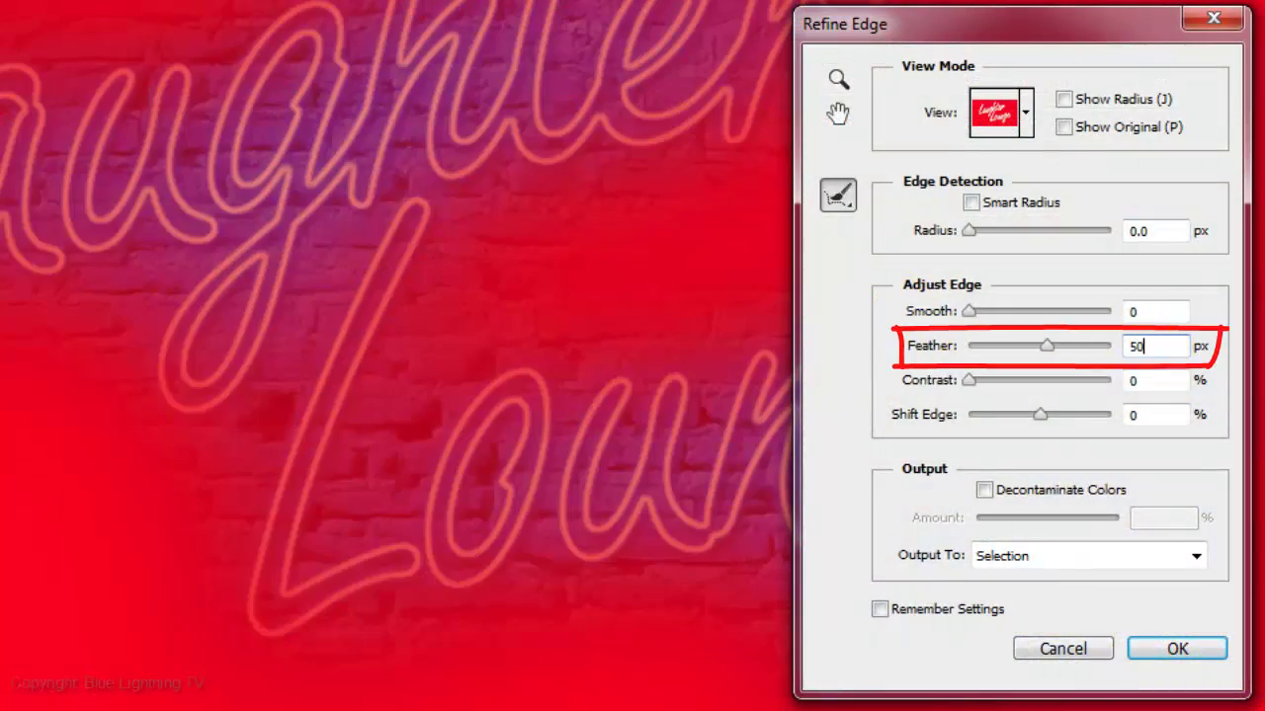
double_click(1146, 415)
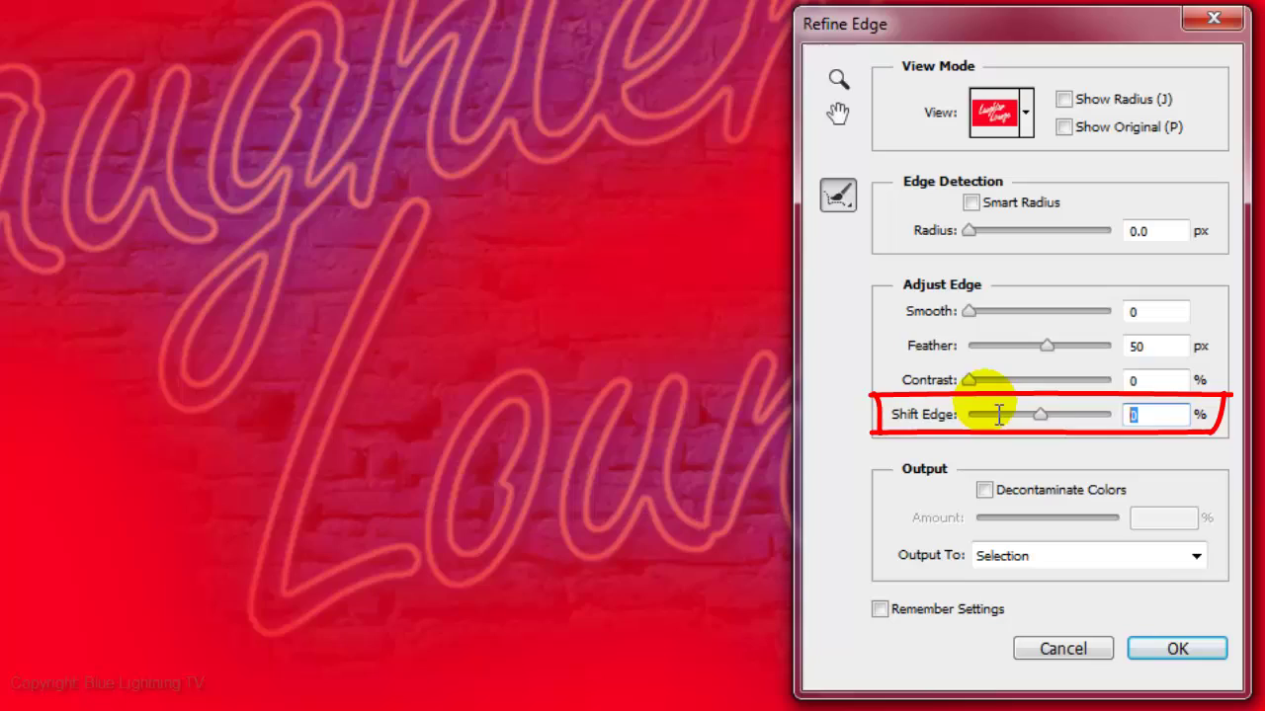
type("40")
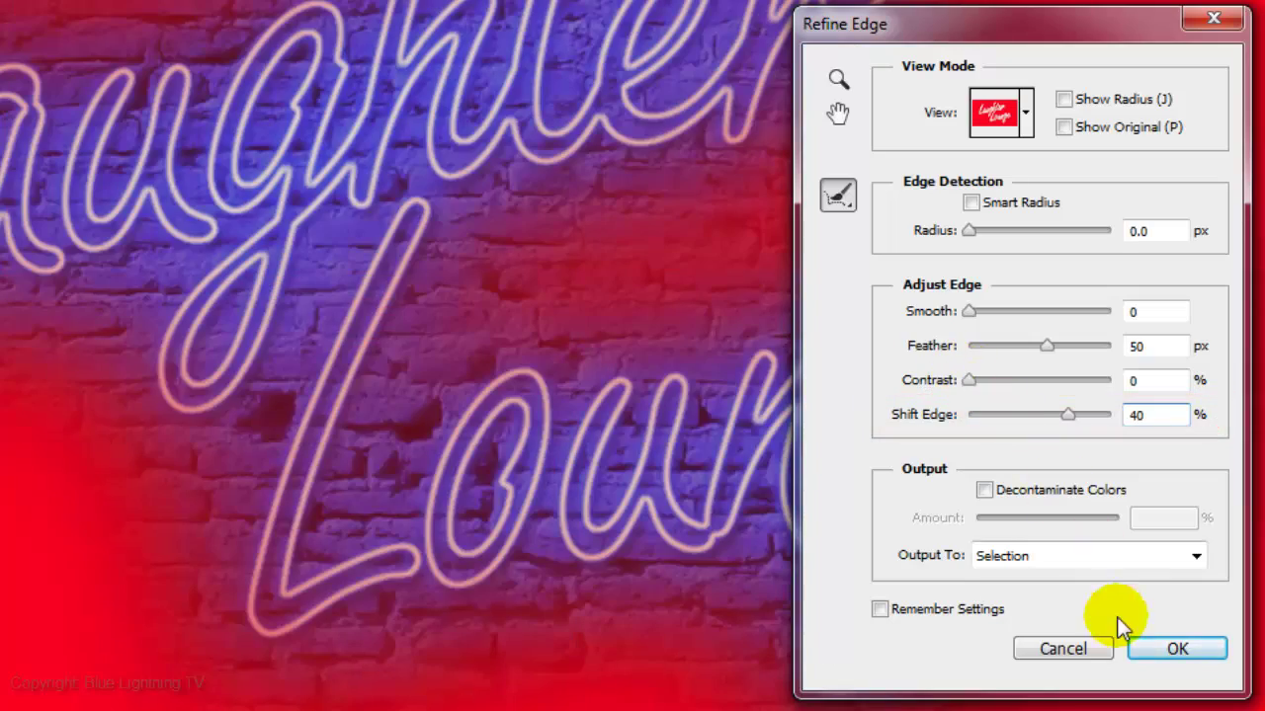
left_click(1176, 648)
key("ctrl+Delete")
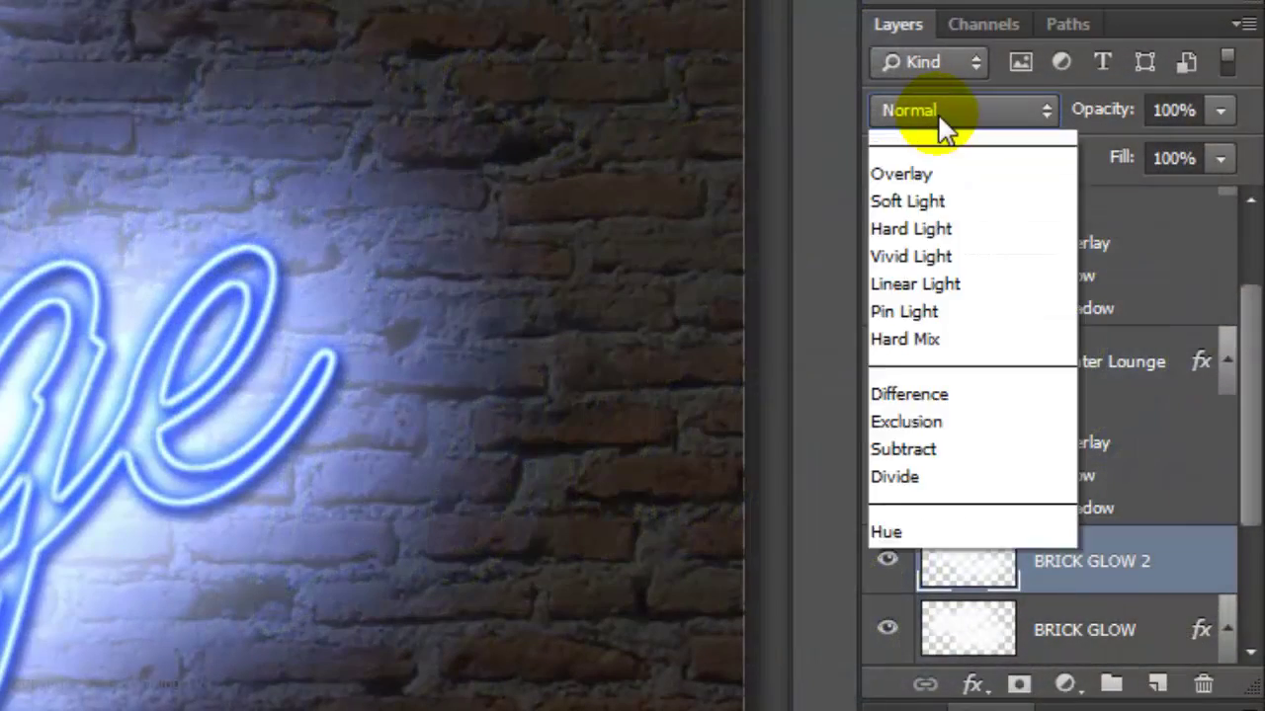
Step: Switch the BRICK GLOW 2 layer's blend mode to Overlay
left_click(904, 560)
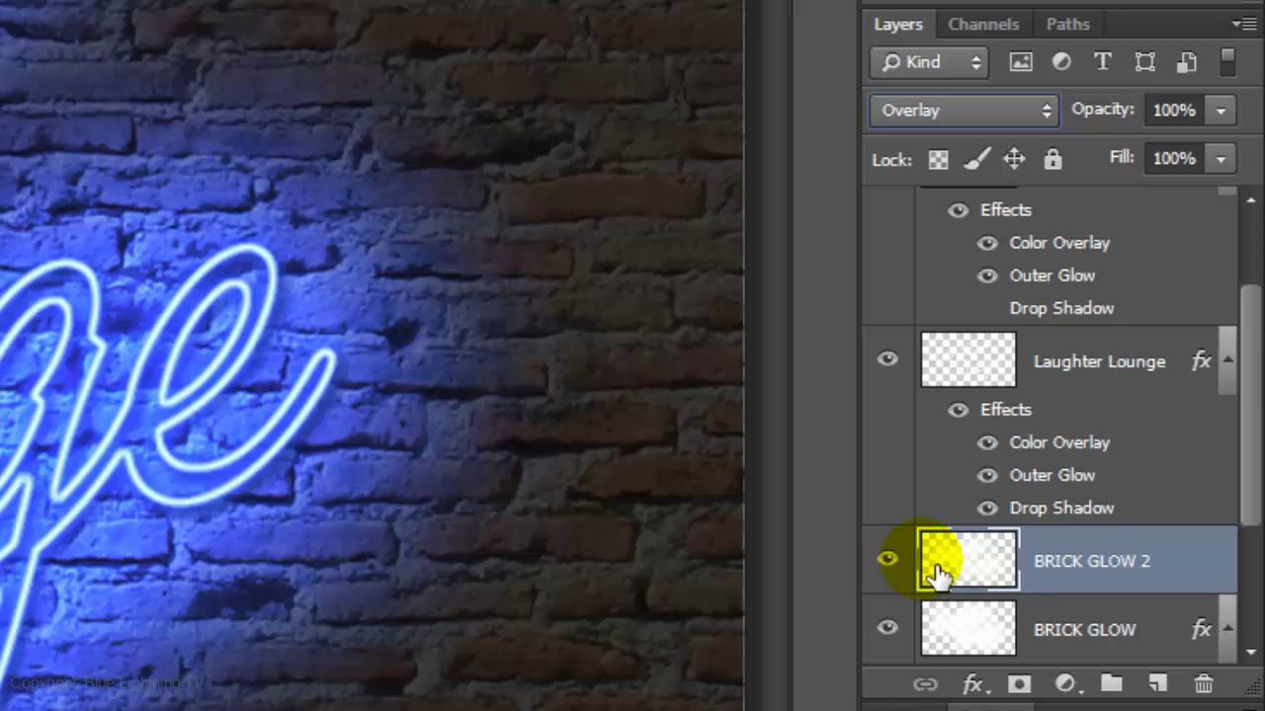
left_click_drag(1250, 484, 1249, 554)
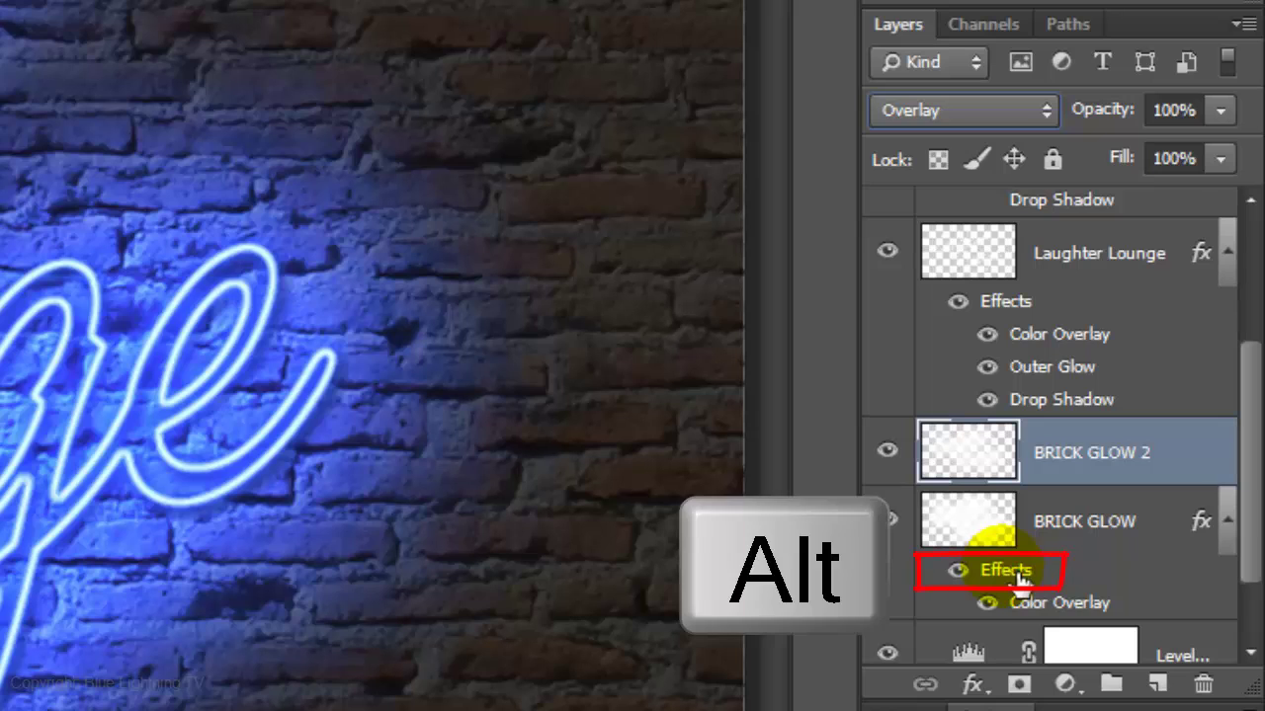
Step: Alt-drag the Color Overlay effect from BRICK GLOW onto BRICK GLOW 2
left_click_drag(1021, 577, 988, 459)
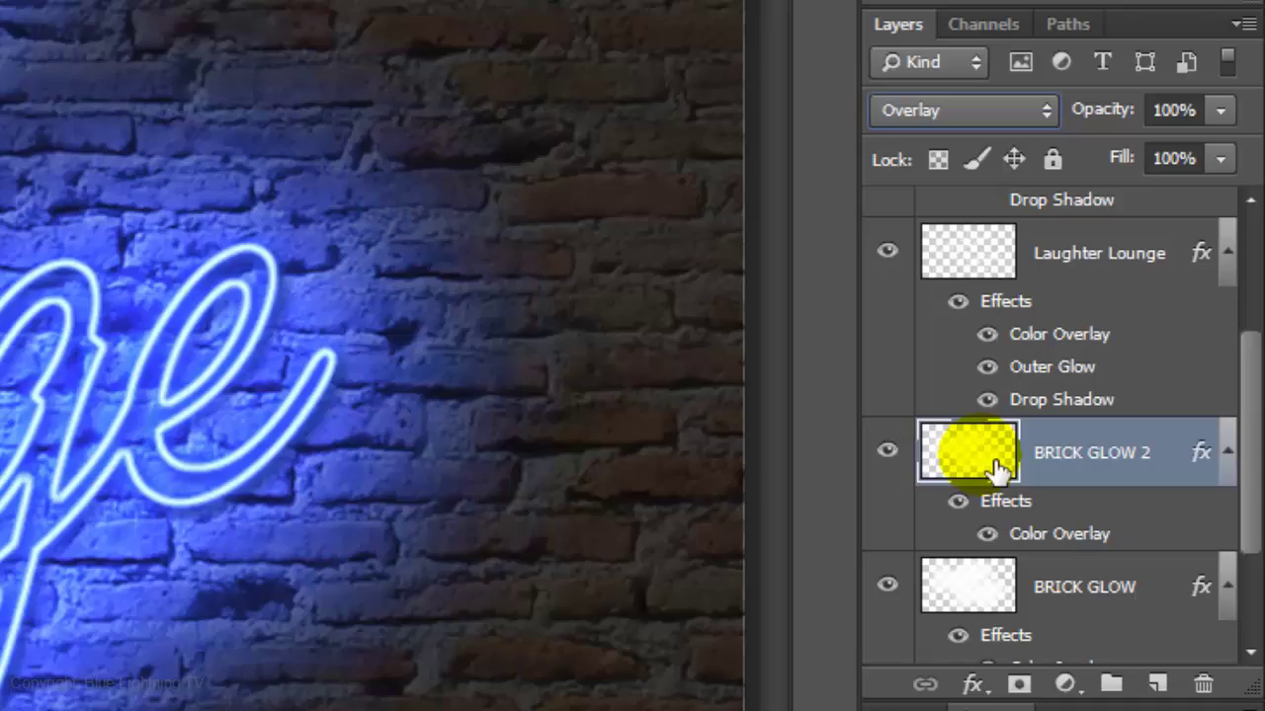